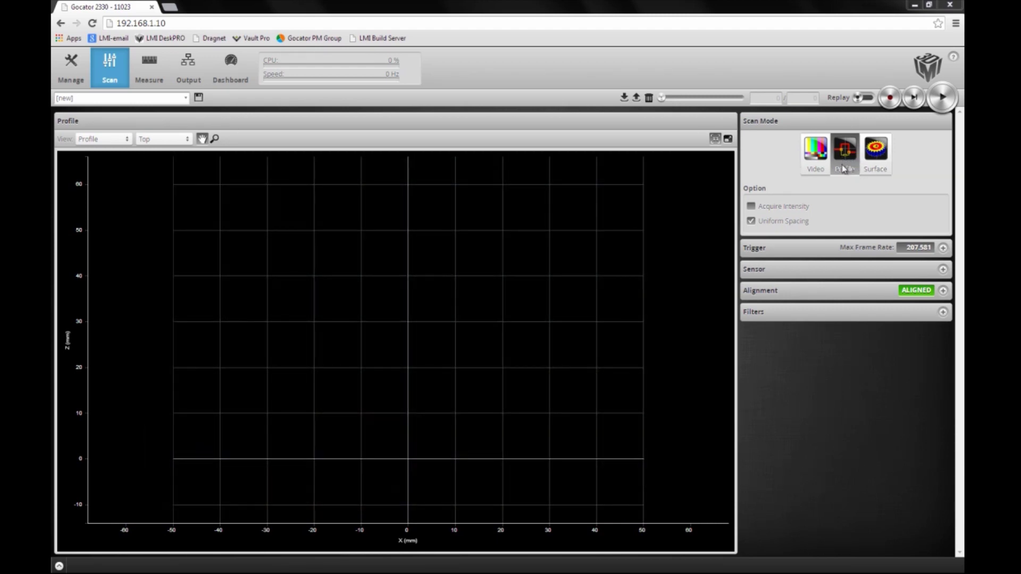
- Start live scanning, then zoom and centre the plot on the part's raised profile
left_click(942, 97)
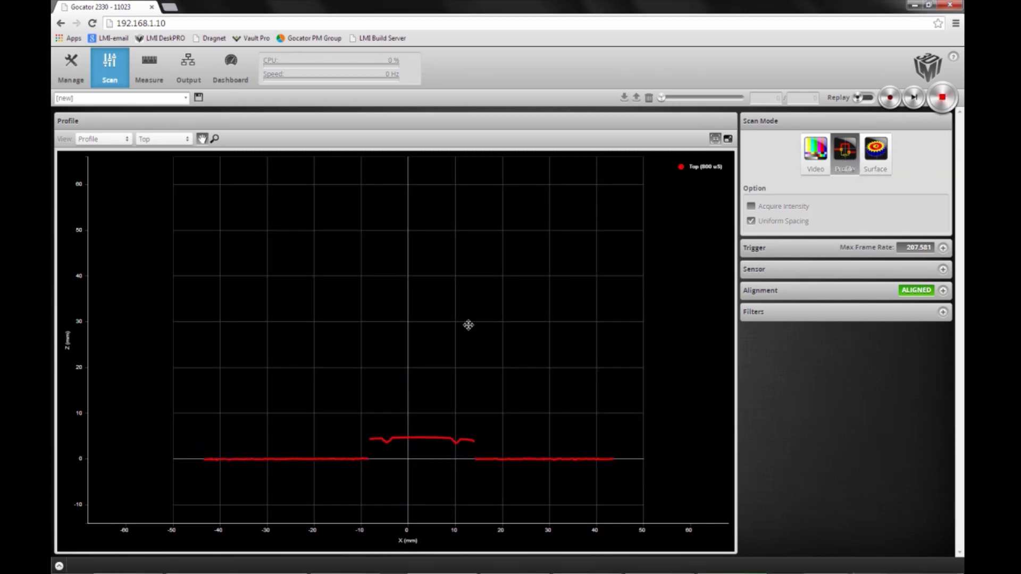
scroll(418, 459, "up", 3)
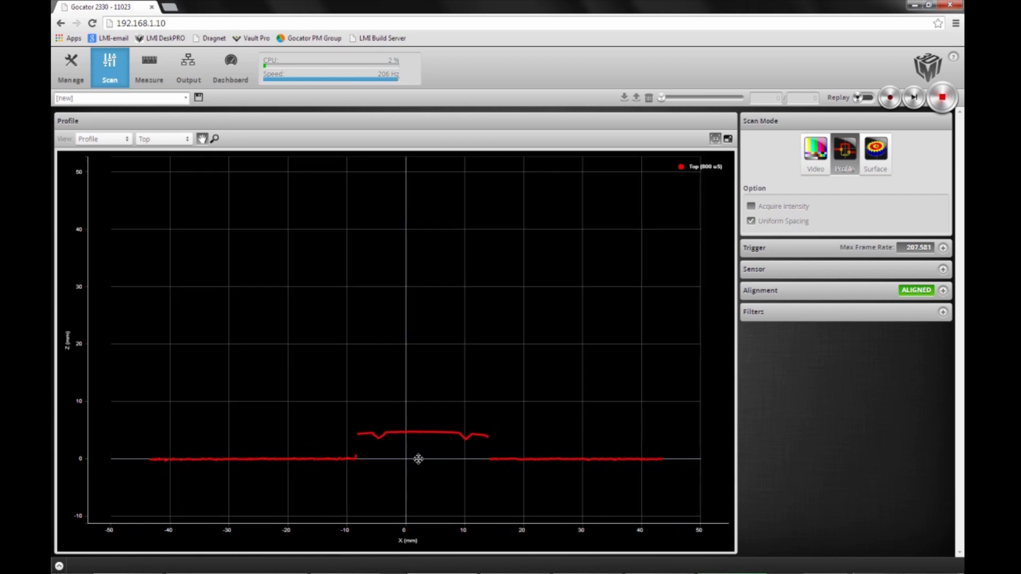
left_click_drag(433, 461, 420, 415)
scroll(421, 414, "up", 2)
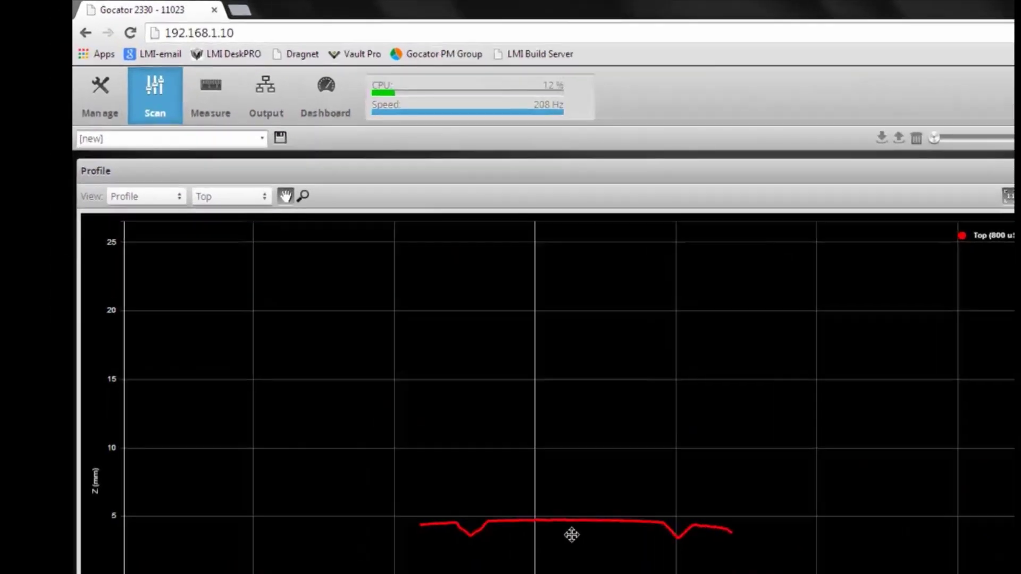
- Add a Profile Position tool and stretch its region across the baseline and raised section
left_click(217, 107)
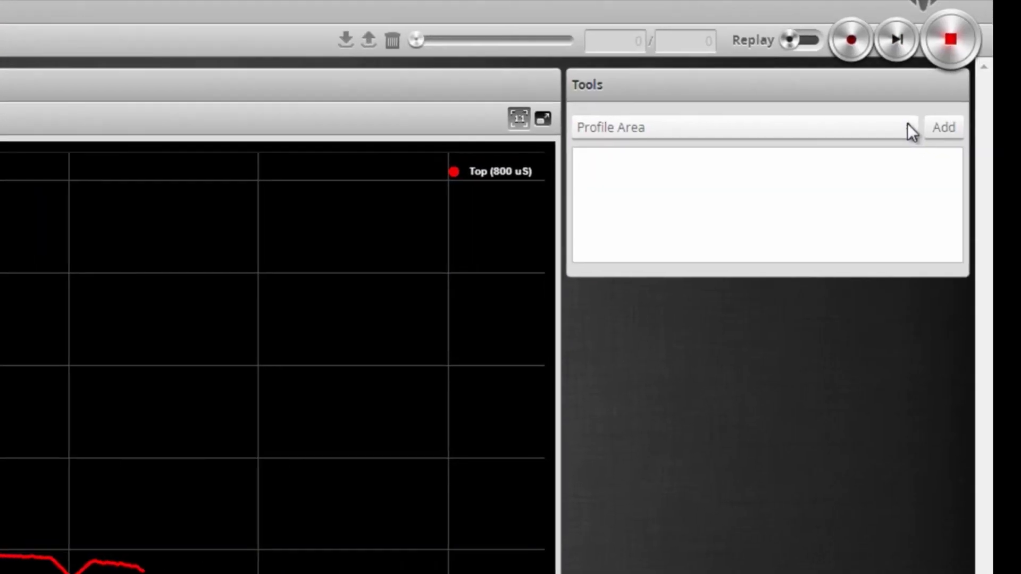
left_click(908, 122)
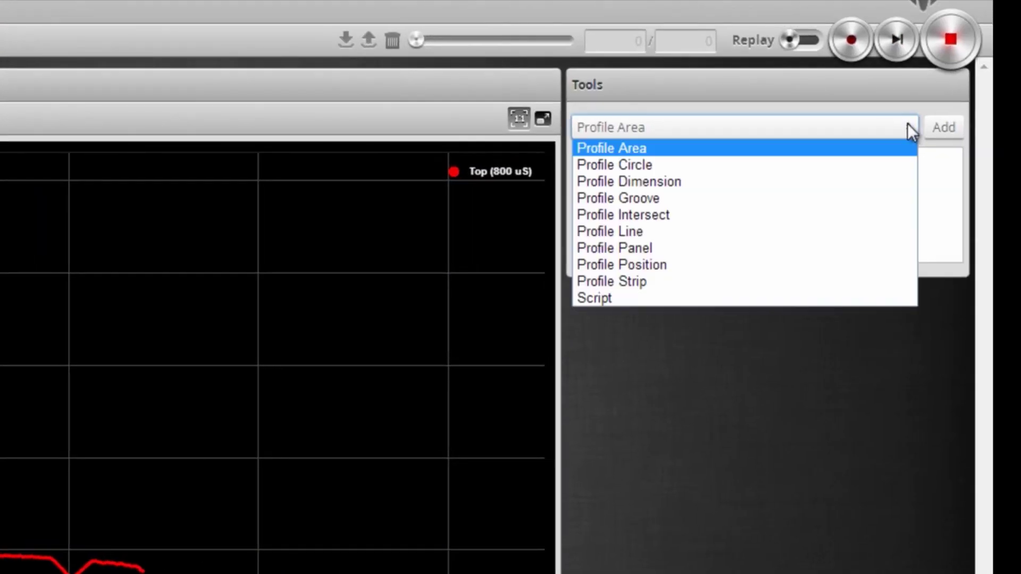
left_click(661, 266)
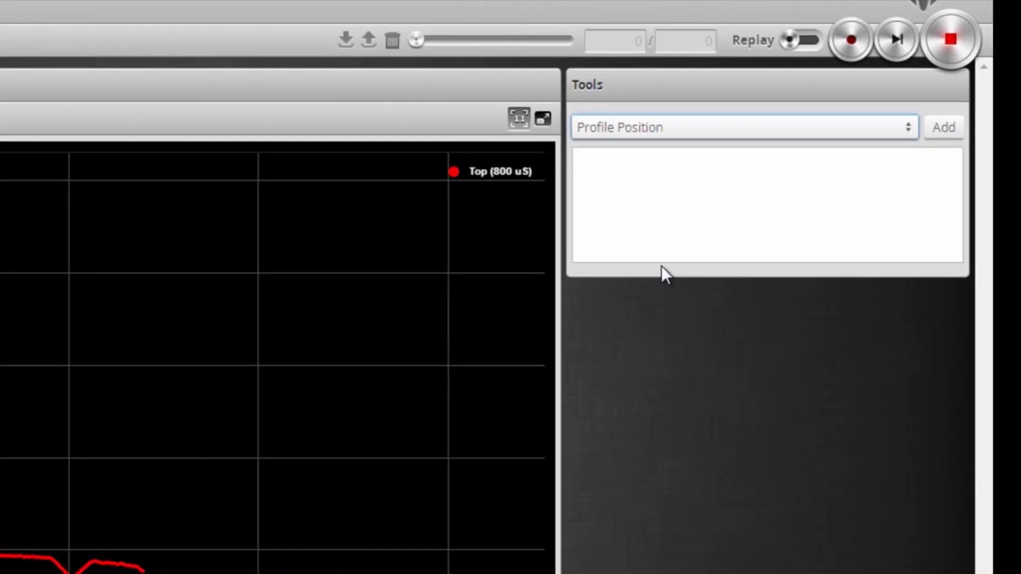
left_click(945, 127)
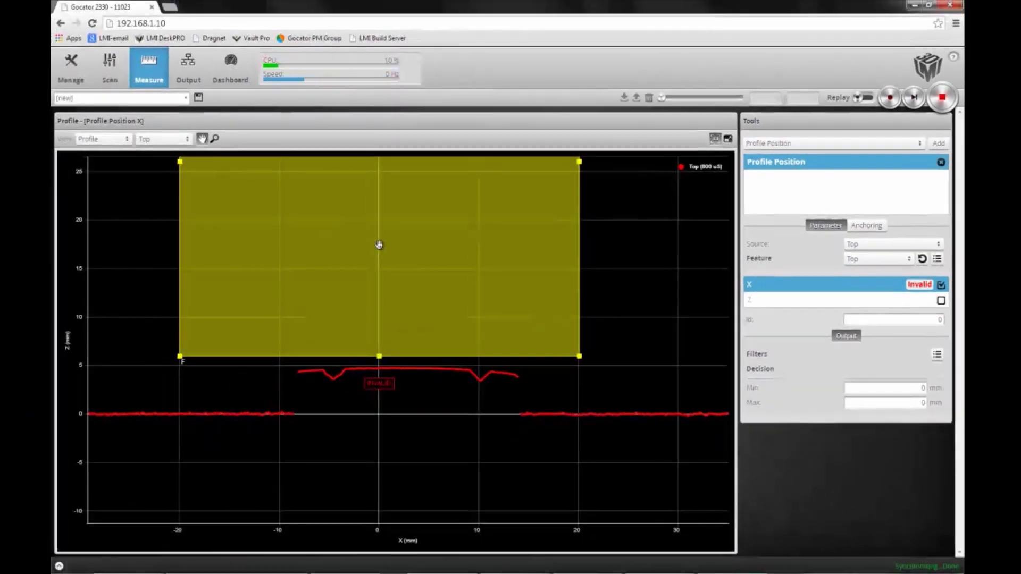
left_click_drag(161, 277, 66, 337)
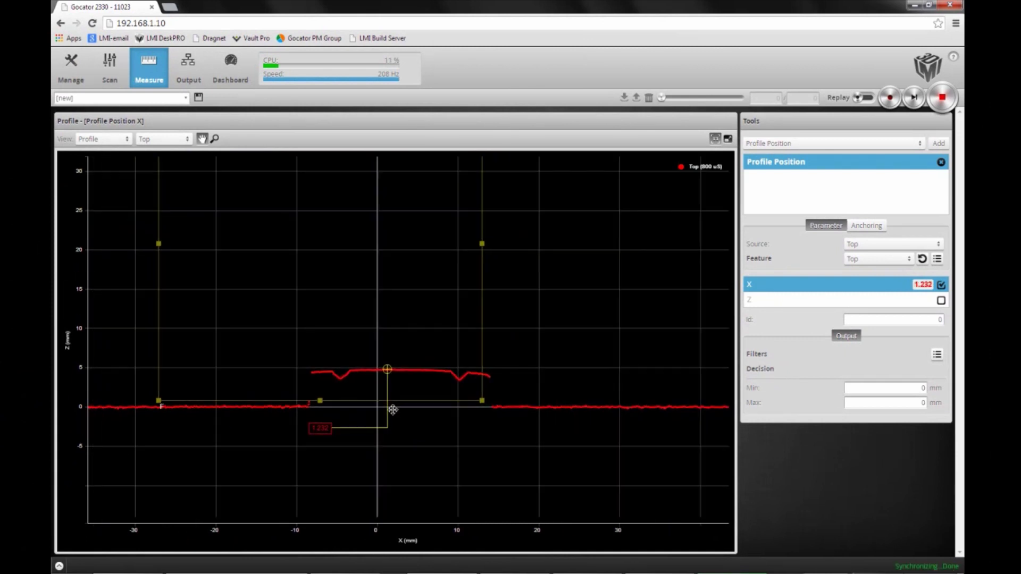
left_click_drag(348, 208, 353, 385)
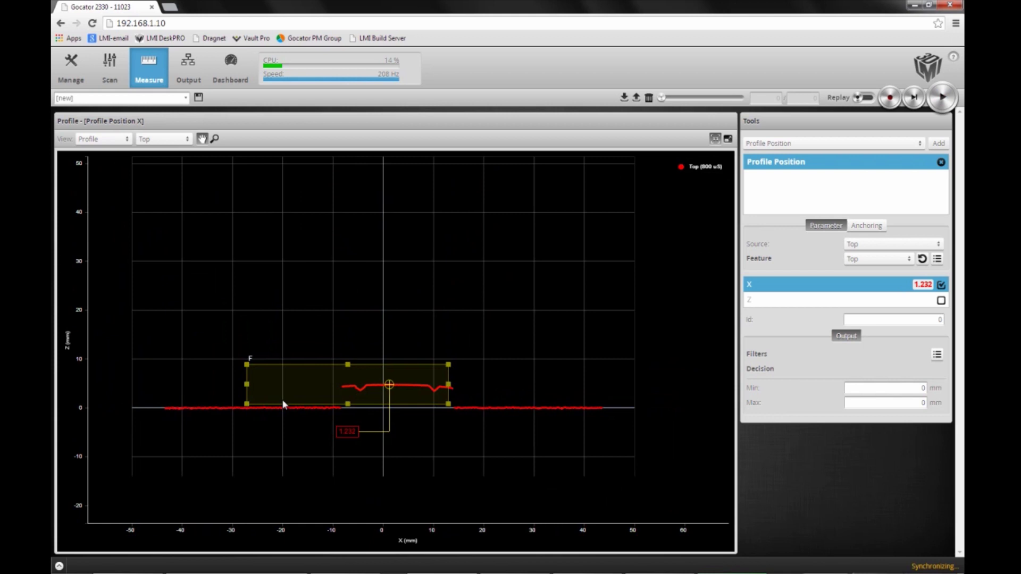
left_click_drag(248, 385, 158, 385)
left_click_drag(449, 385, 625, 384)
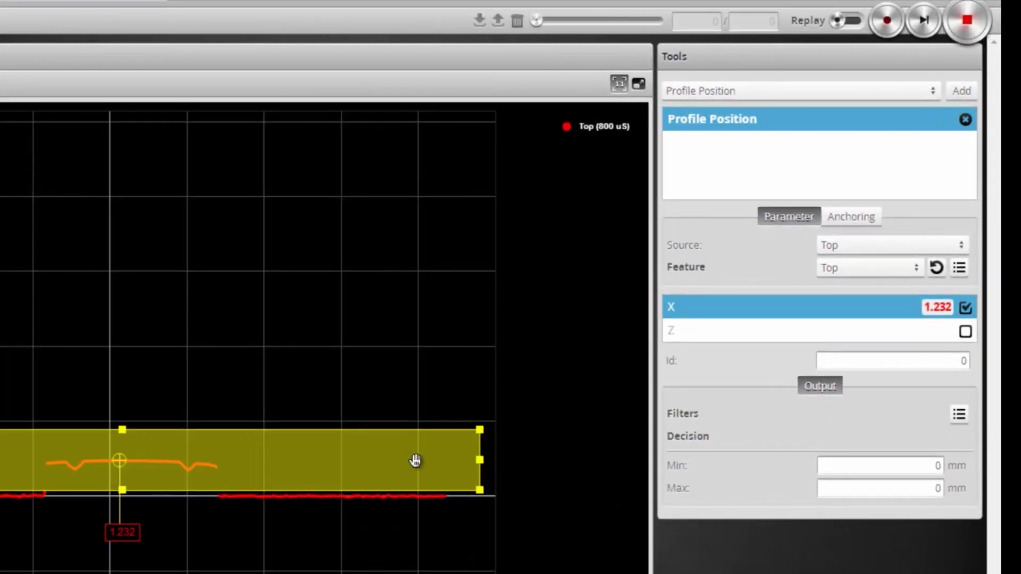
- Rename the tool 'Profile Left Anchor' and set its Feature to Left
double_click(766, 118)
key("BackSpace")
key("BackSpace")
key("BackSpace")
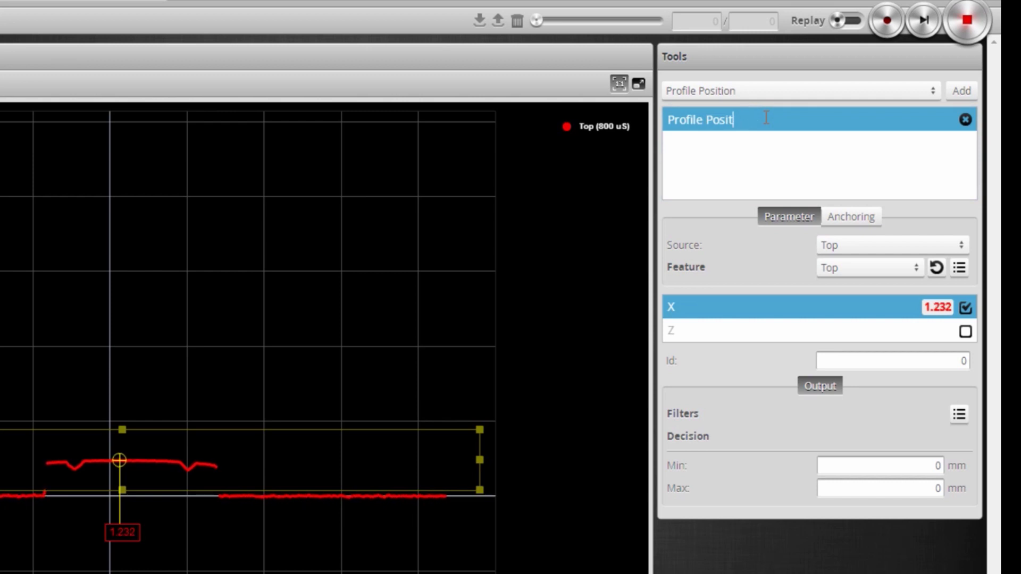
type("Left Anchor")
left_click(908, 266)
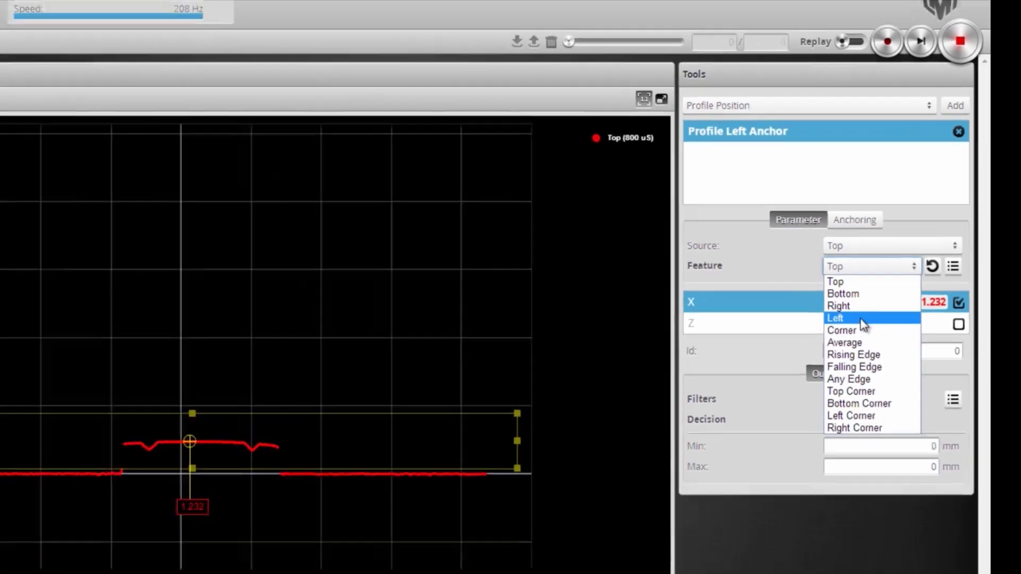
left_click(832, 324)
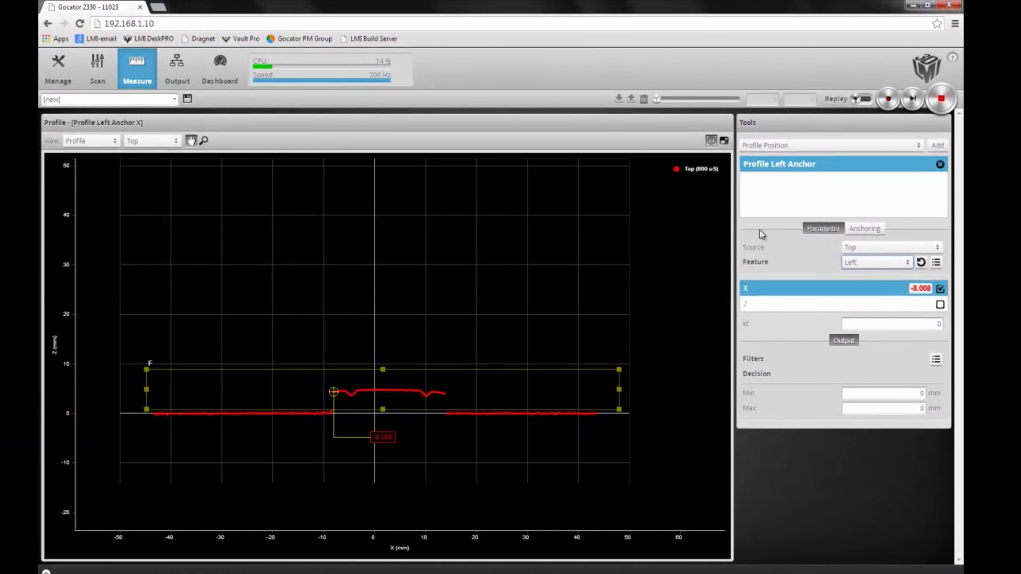
- Add a second Profile Position tool and stretch its region across the raised section
left_click(938, 147)
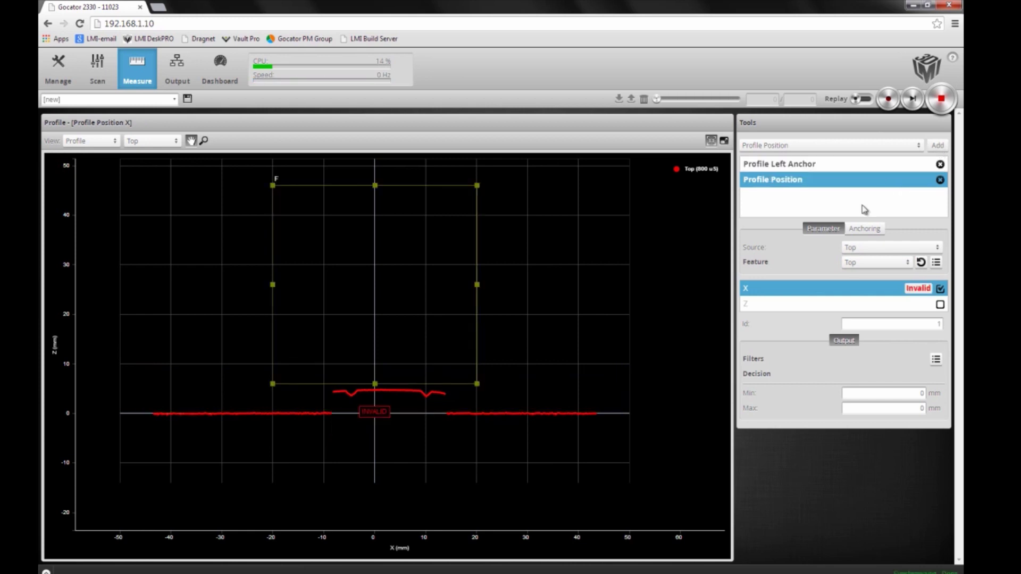
left_click_drag(375, 185, 375, 333)
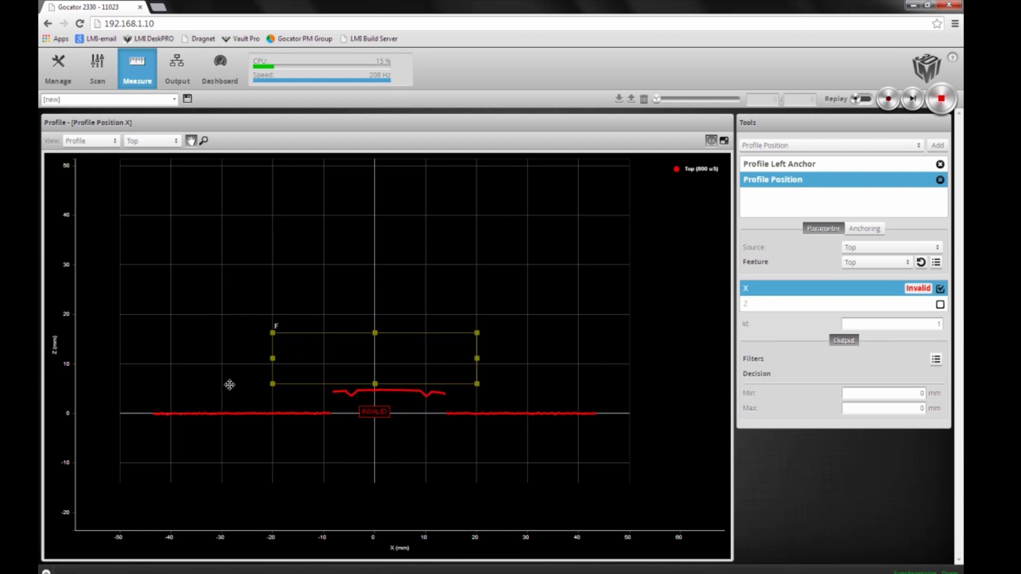
left_click_drag(358, 365, 217, 388)
left_click_drag(337, 388, 609, 392)
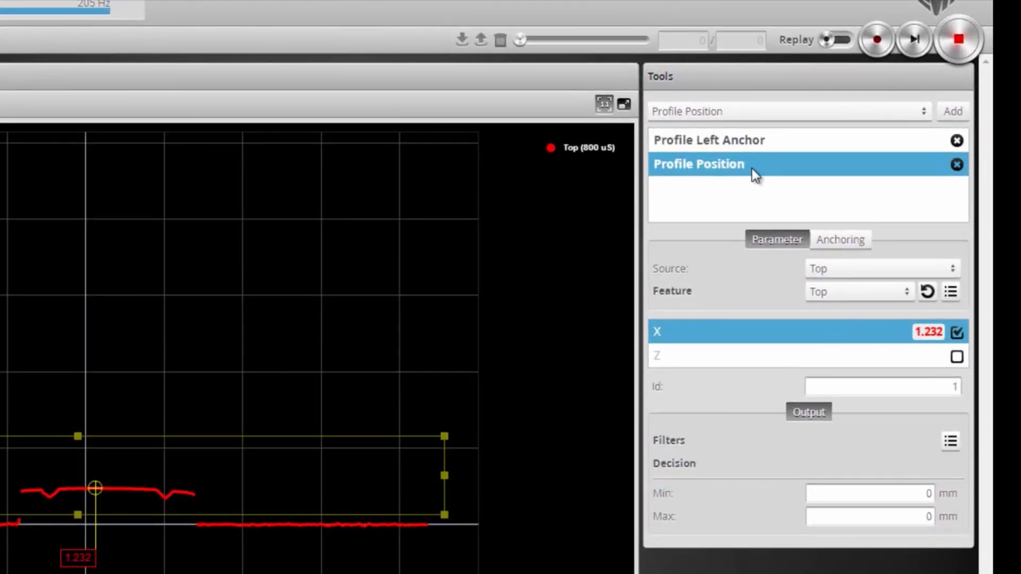
- Rename it 'Profile Right Anchor' and set its Feature to Right
double_click(752, 168)
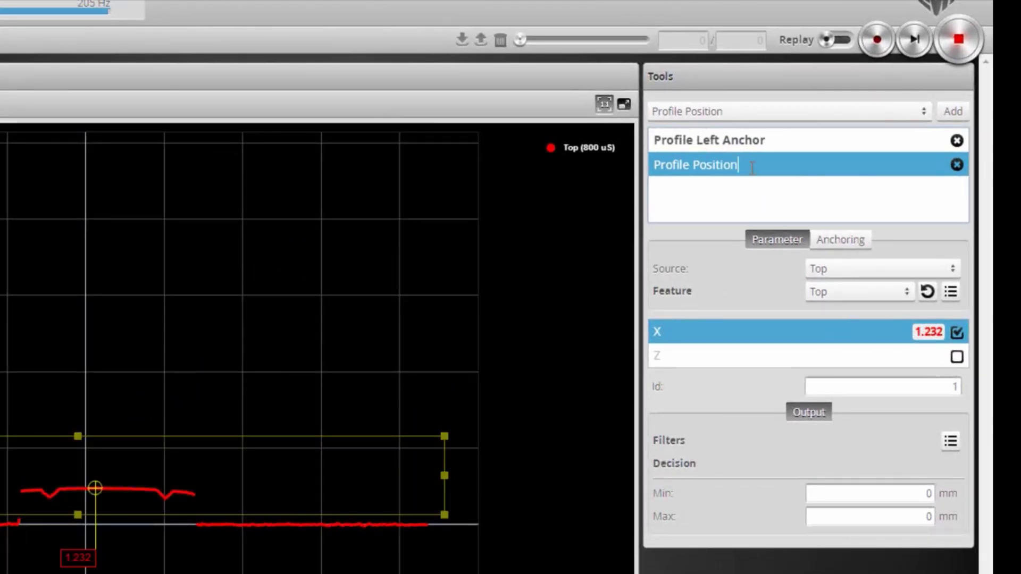
key("BackSpace")
key("BackSpace")
key("BackSpace")
key("BackSpace")
key("BackSpace")
key("BackSpace")
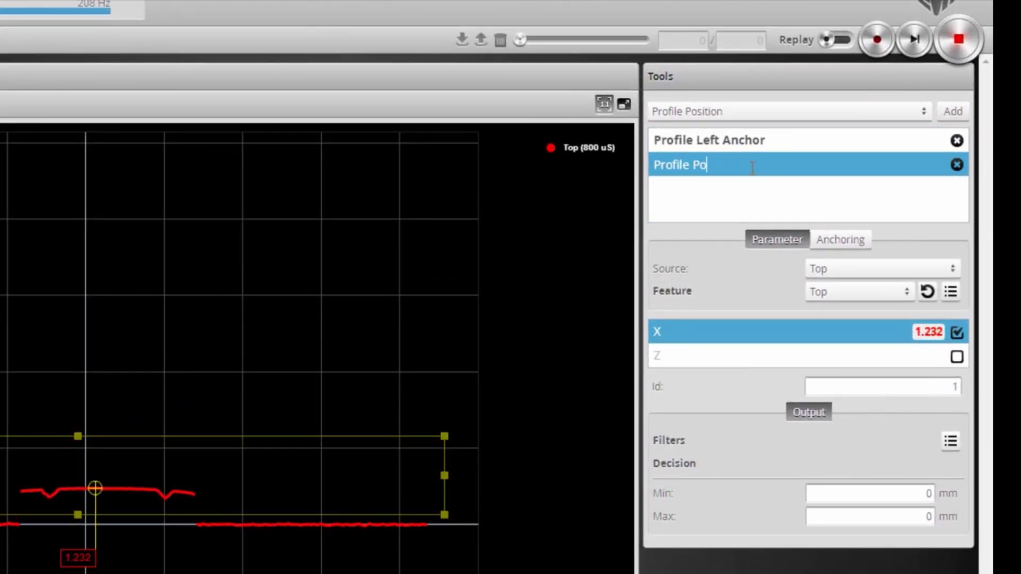
type("Right Anchor")
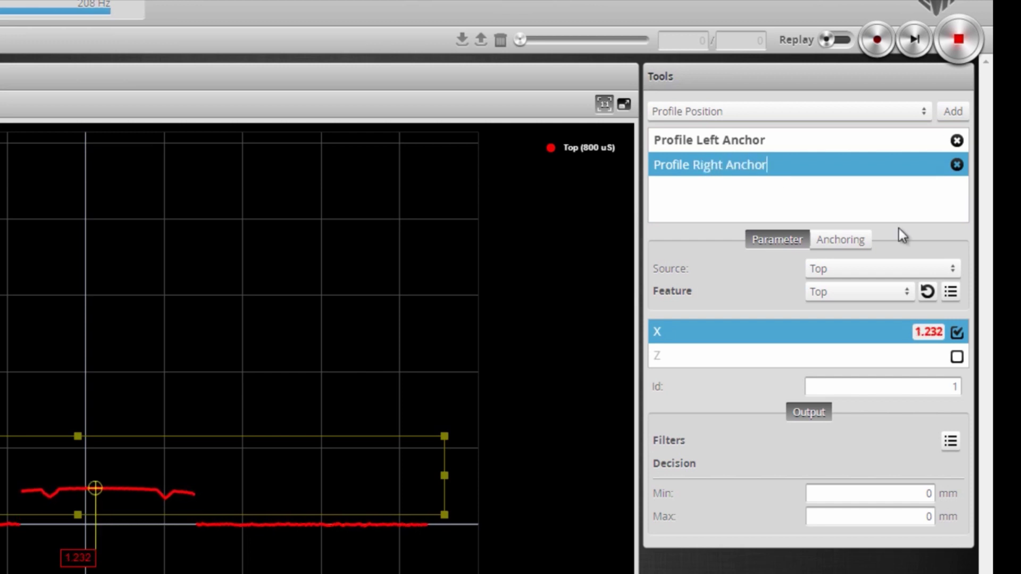
left_click(899, 297)
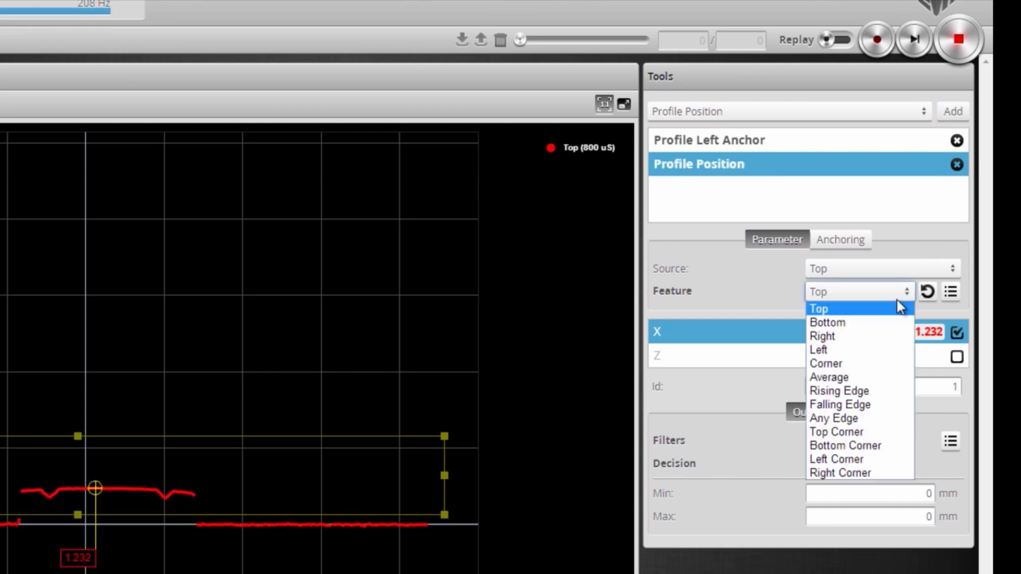
left_click(853, 345)
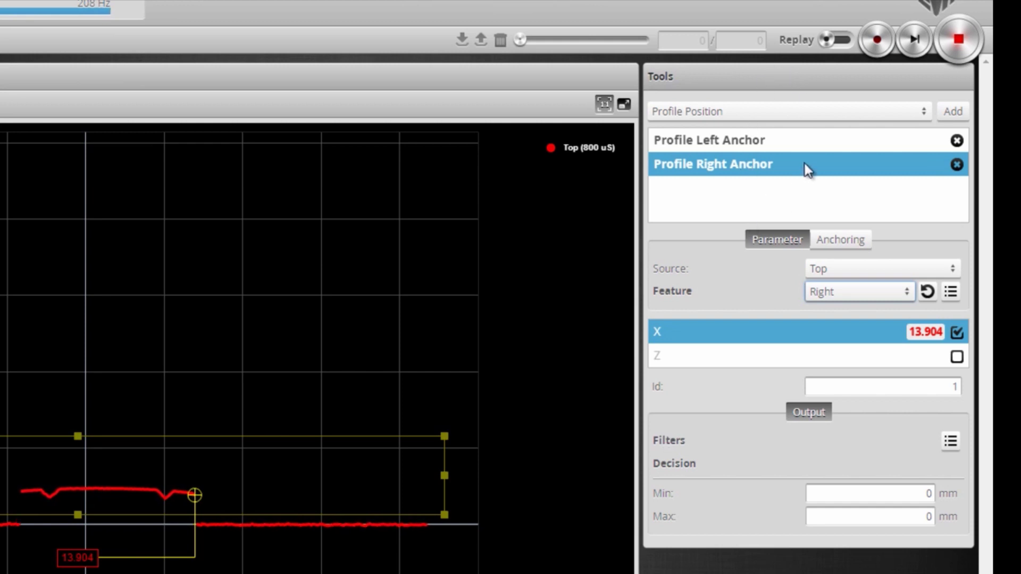
left_click(921, 112)
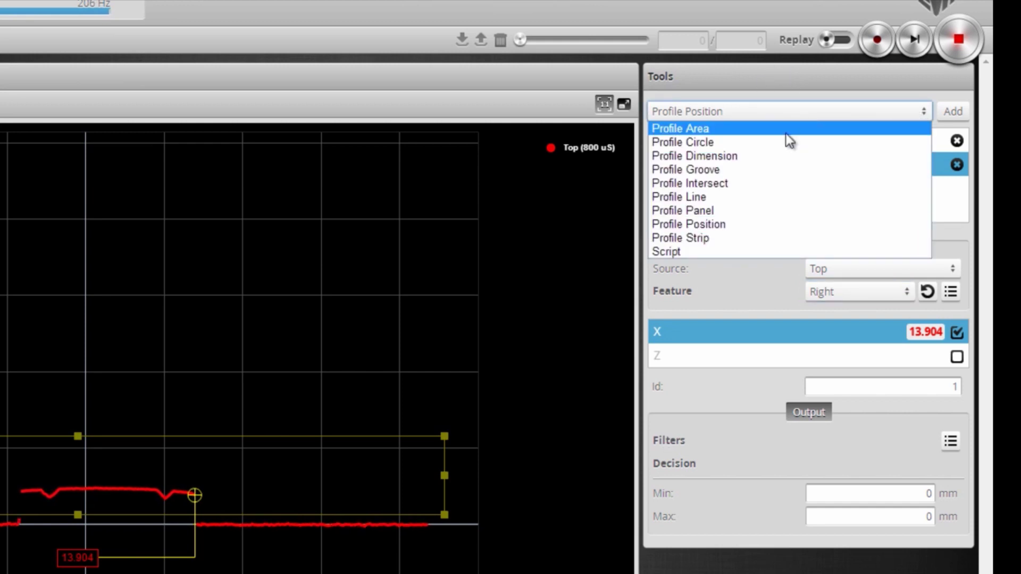
- Add a Profile Dimension tool and move its F1 and F2 regions down onto the profile
left_click(759, 155)
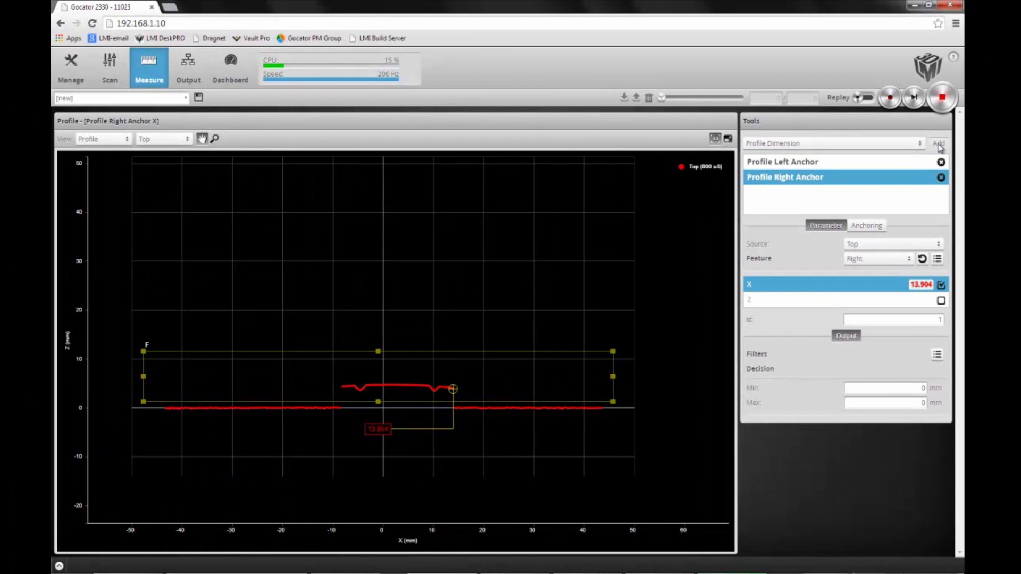
left_click(950, 116)
left_click(277, 287)
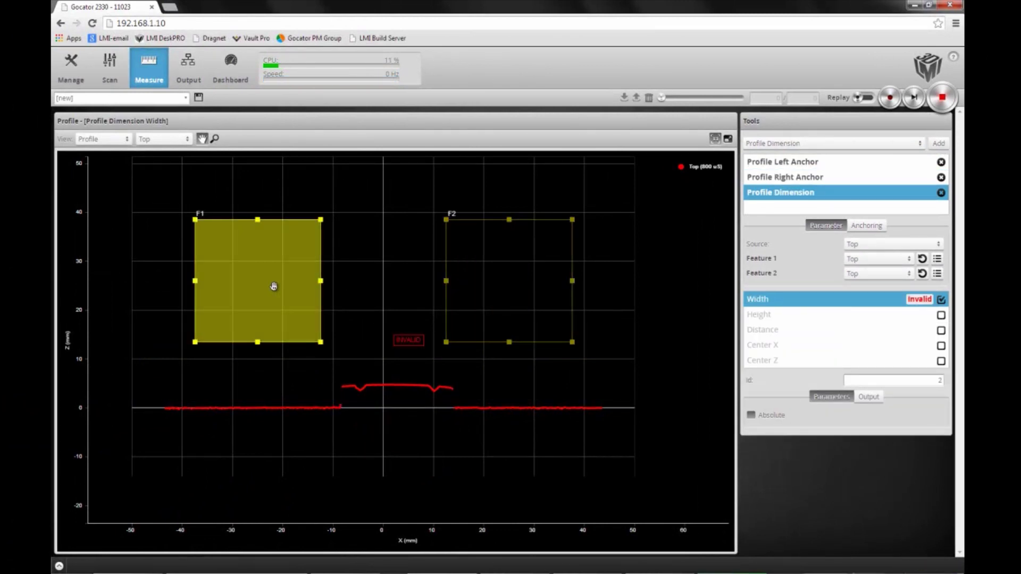
left_click_drag(276, 297, 308, 353)
scroll(317, 380, "up", 4)
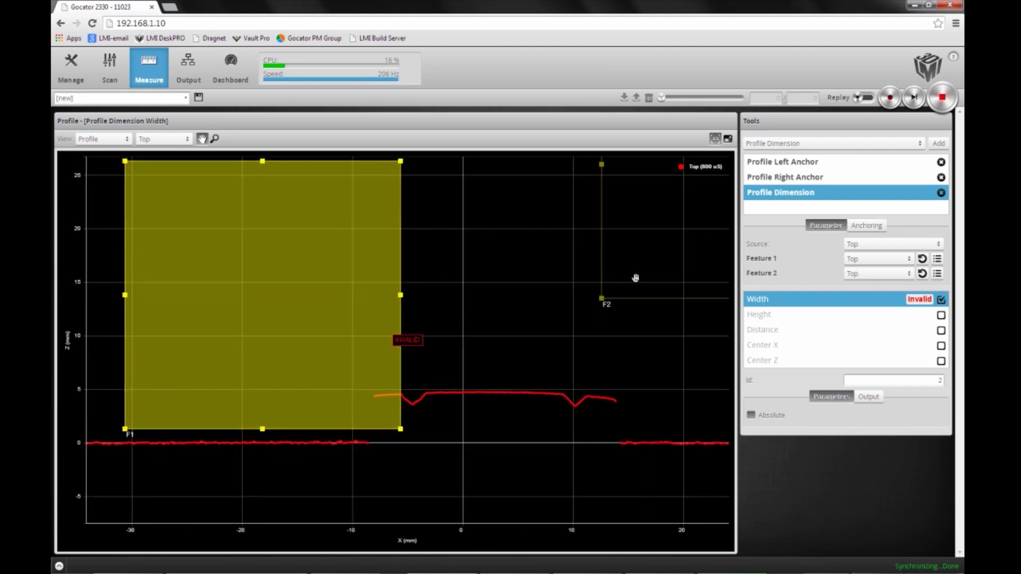
left_click(668, 221)
left_click_drag(668, 221, 480, 356)
- Resize the F1 region and place it on the left groove
left_click(262, 161)
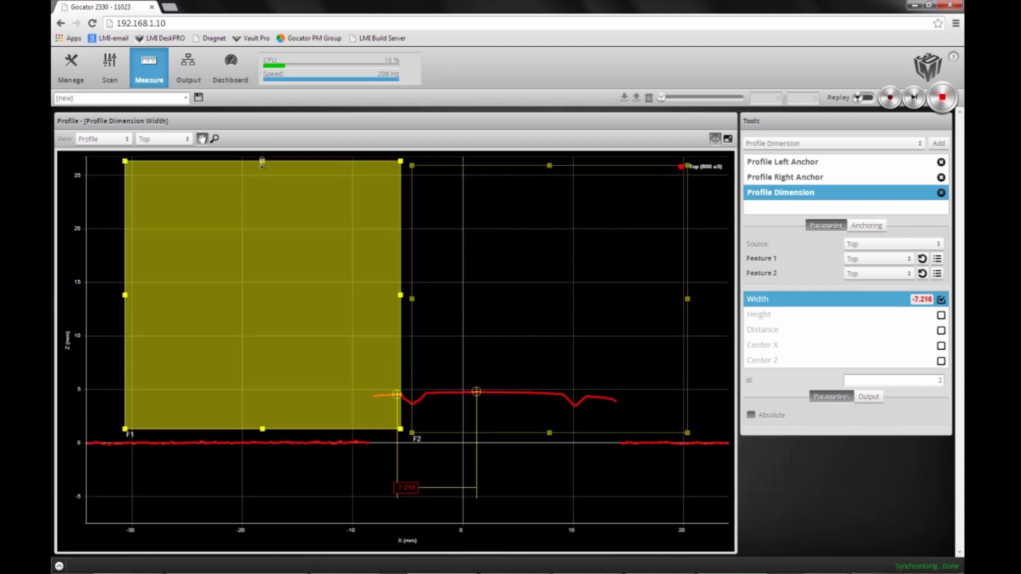
left_click_drag(262, 160, 271, 358)
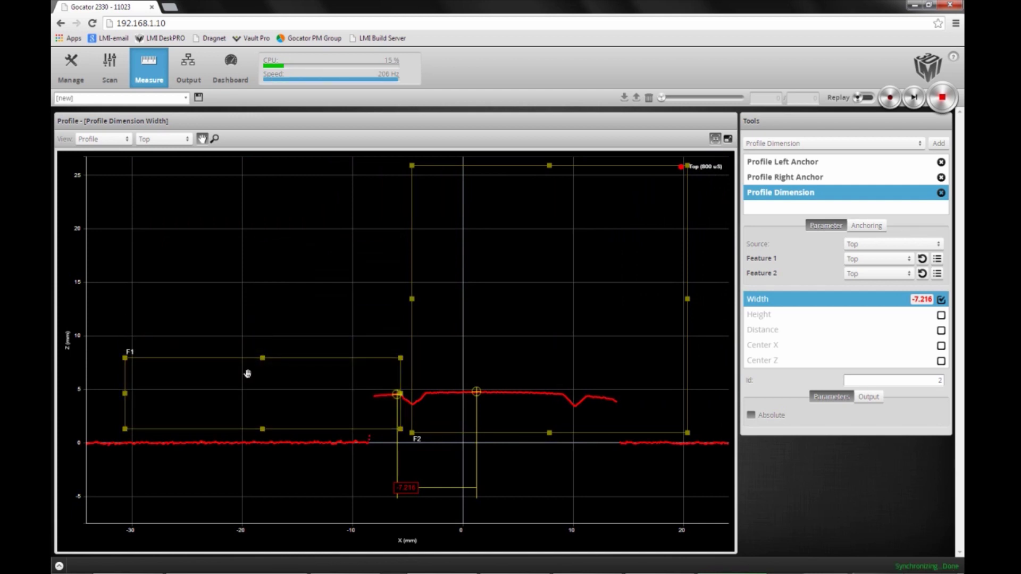
left_click_drag(170, 396, 288, 396)
left_click_drag(344, 358, 349, 395)
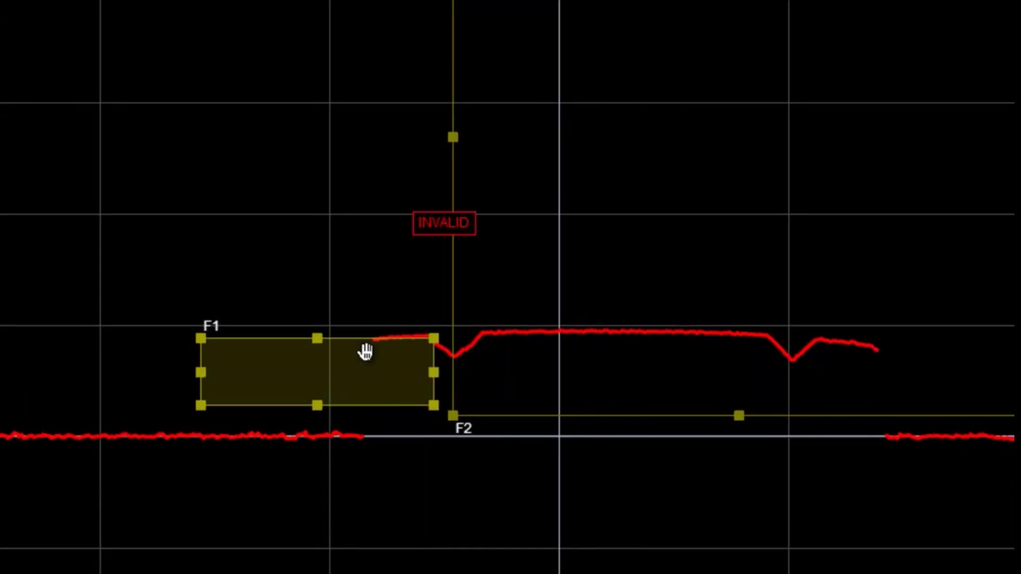
left_click_drag(366, 351, 422, 331)
- Shrink the F2 region beside the left groove and shift F1 right next to it
left_click_drag(710, 138, 711, 286)
left_click_drag(739, 416, 746, 376)
left_click_drag(1010, 331, 564, 310)
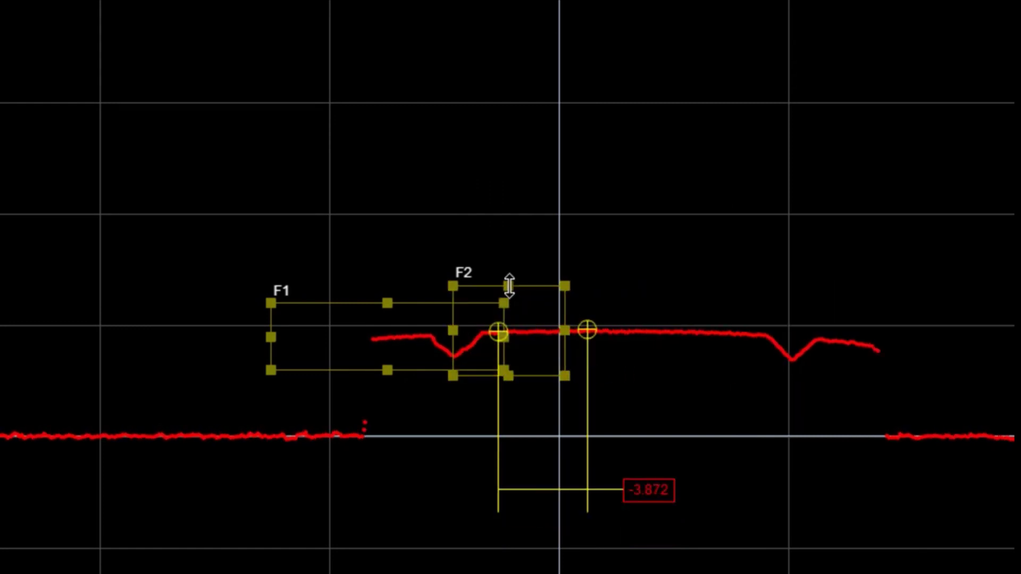
left_click_drag(505, 286, 515, 347)
left_click_drag(272, 338, 404, 339)
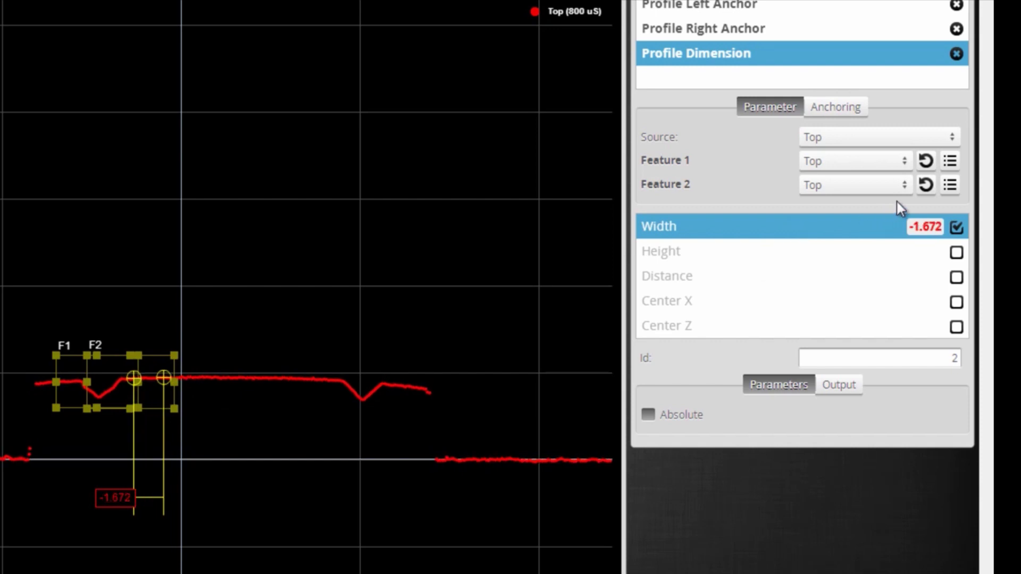
left_click(904, 162)
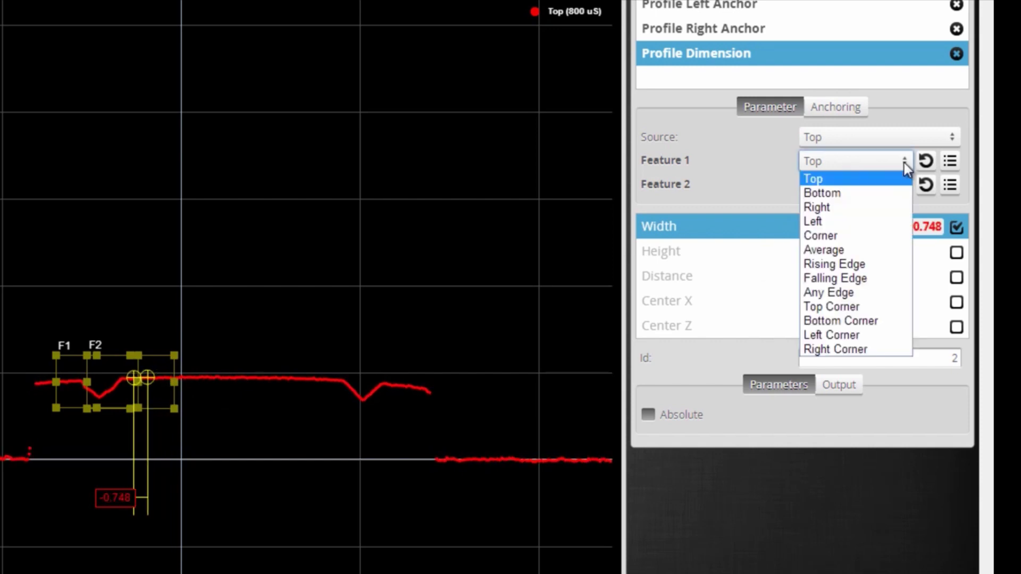
- Set Feature 1 to Left Corner and Feature 2 to Right Corner, absolute Width 2.244 mm
left_click(868, 339)
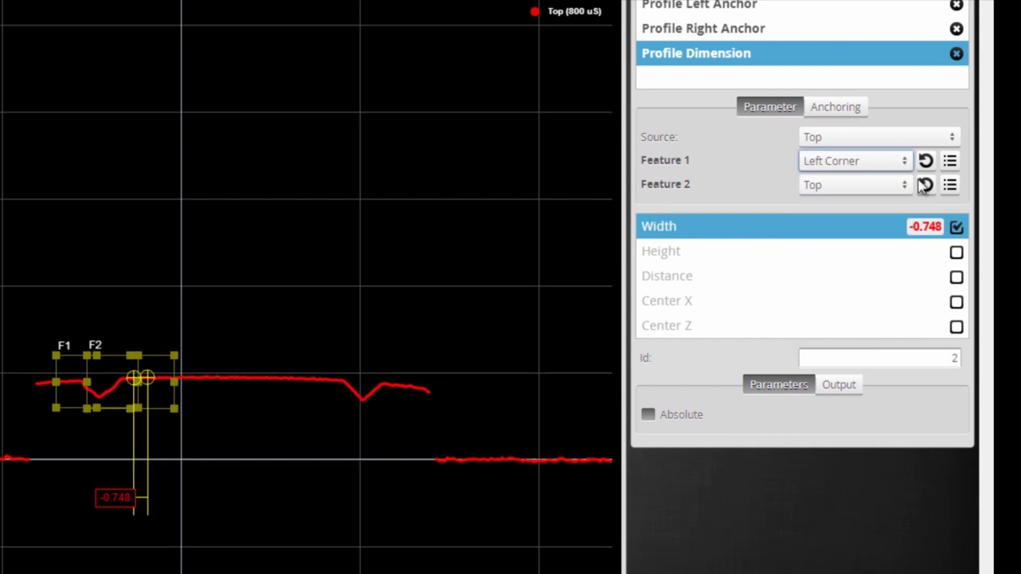
left_click(904, 185)
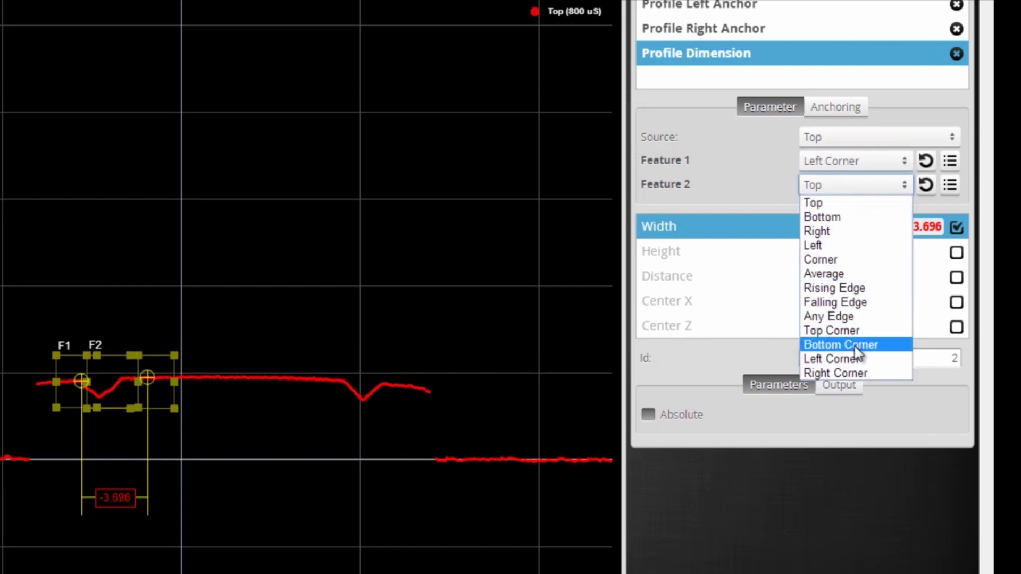
left_click(857, 373)
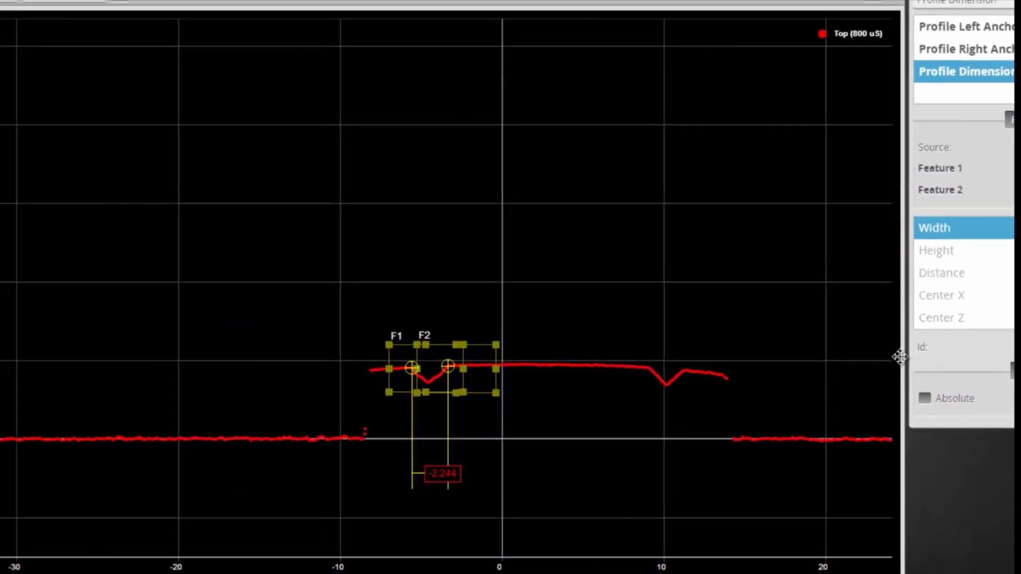
left_click(419, 394)
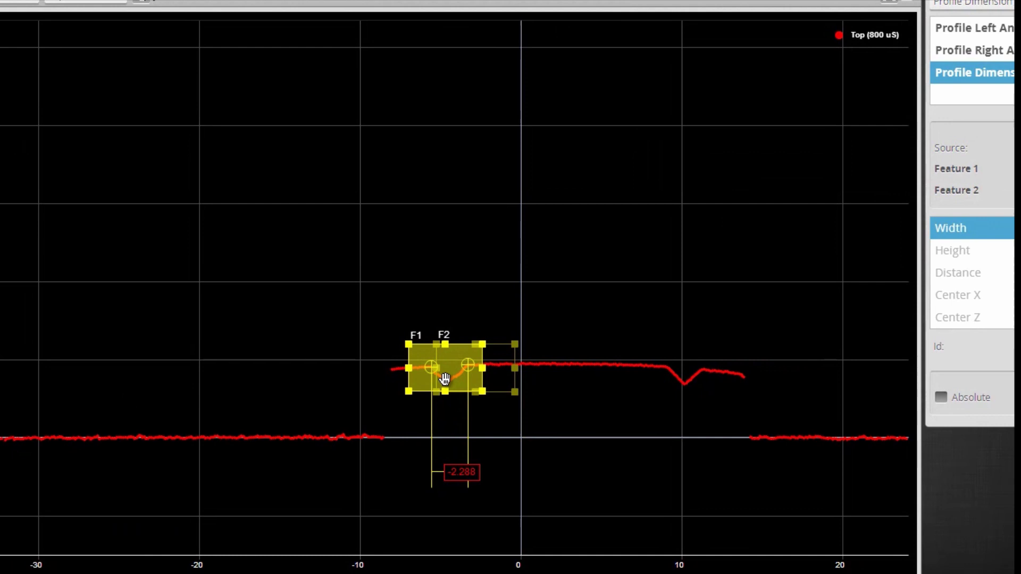
scroll(446, 372, "up", 3)
scroll(445, 379, "up", 2)
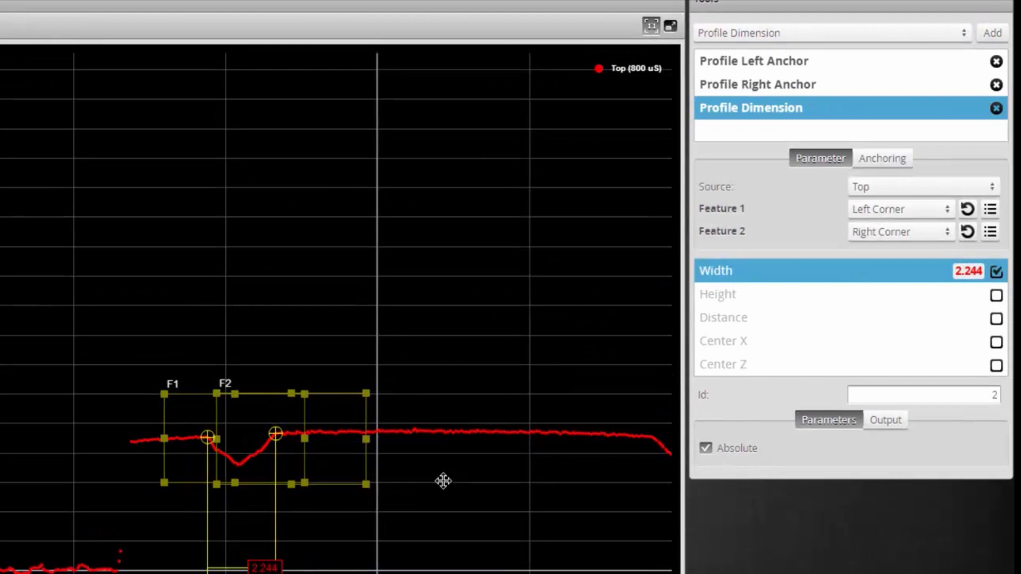
- Set the left-groove Profile Dimension's X anchor to '#0 - Profile Left Anchor X'
left_click_drag(358, 428, 297, 417)
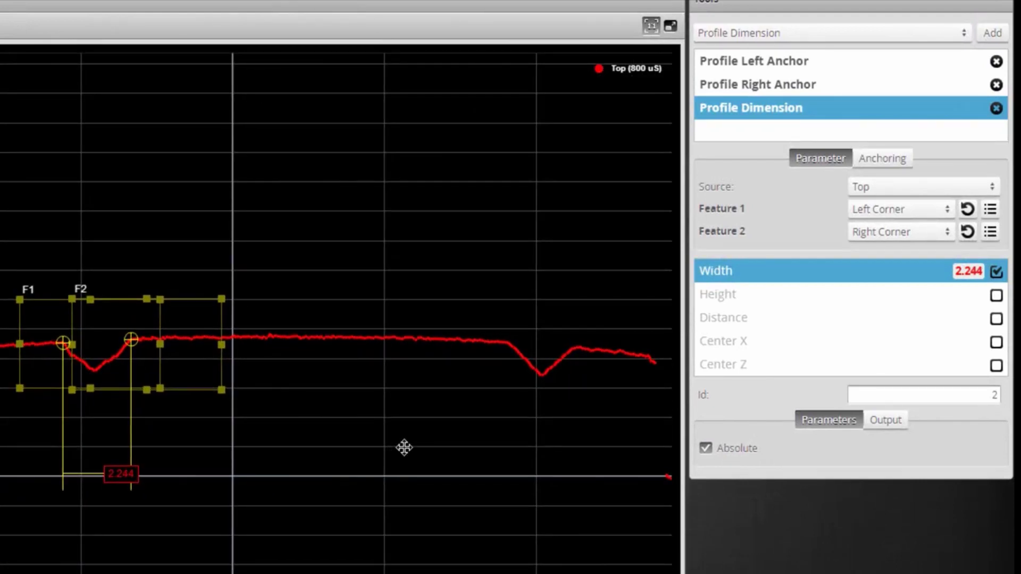
left_click(893, 160)
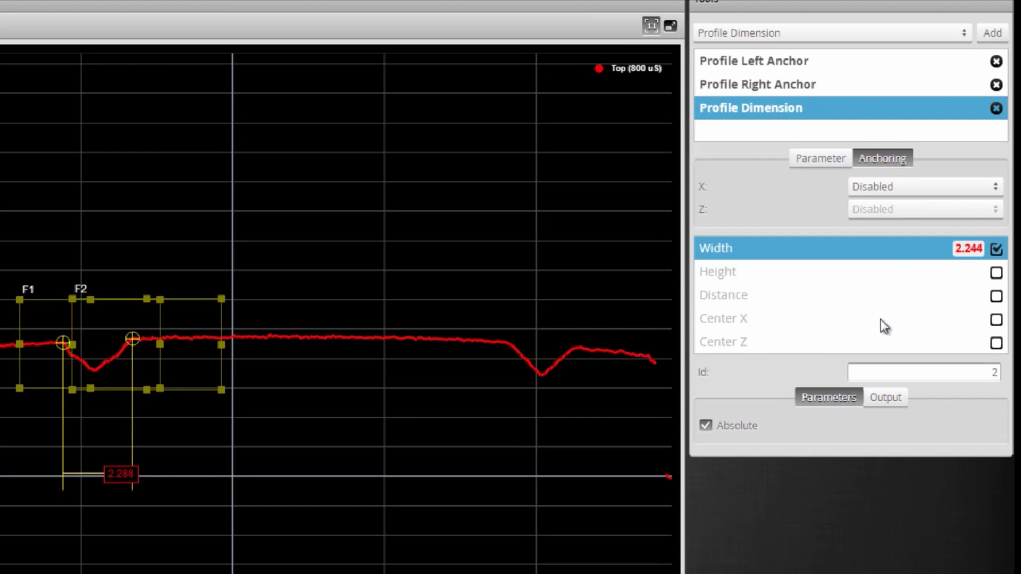
left_click(995, 188)
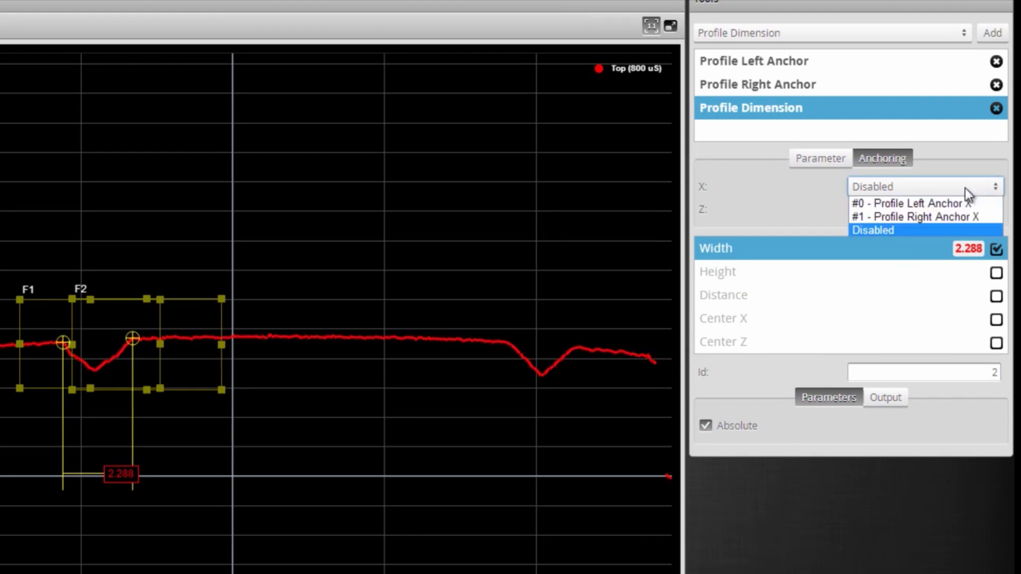
left_click(960, 202)
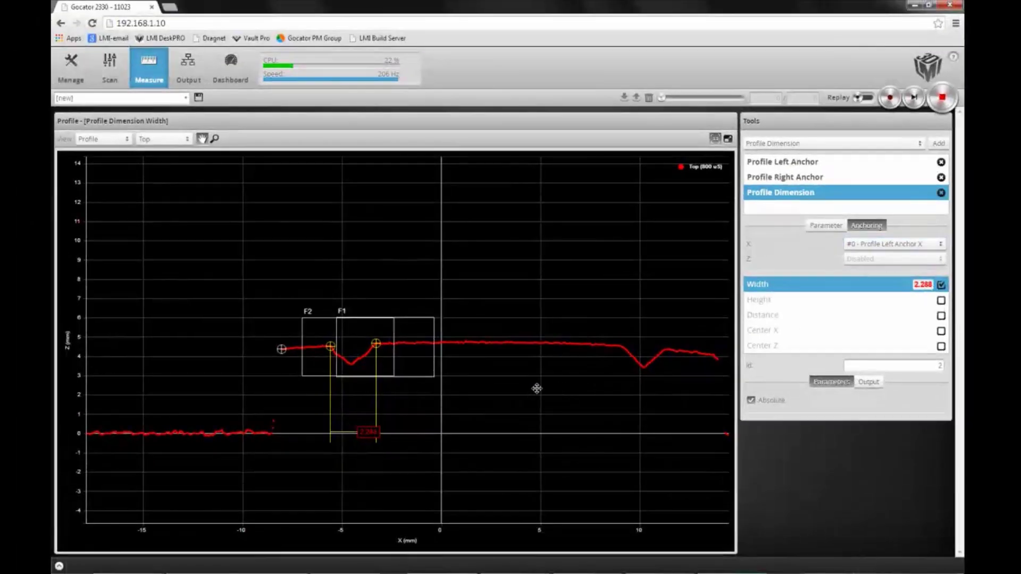
- Add another Profile Dimension tool and fit its F1 region around the right groove
scroll(534, 393, "down", 3)
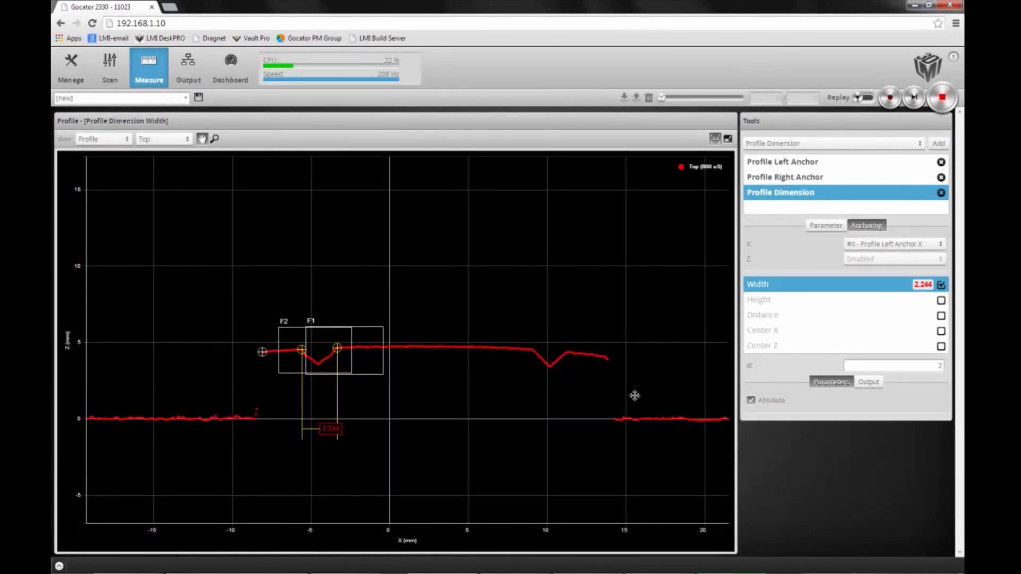
left_click(920, 144)
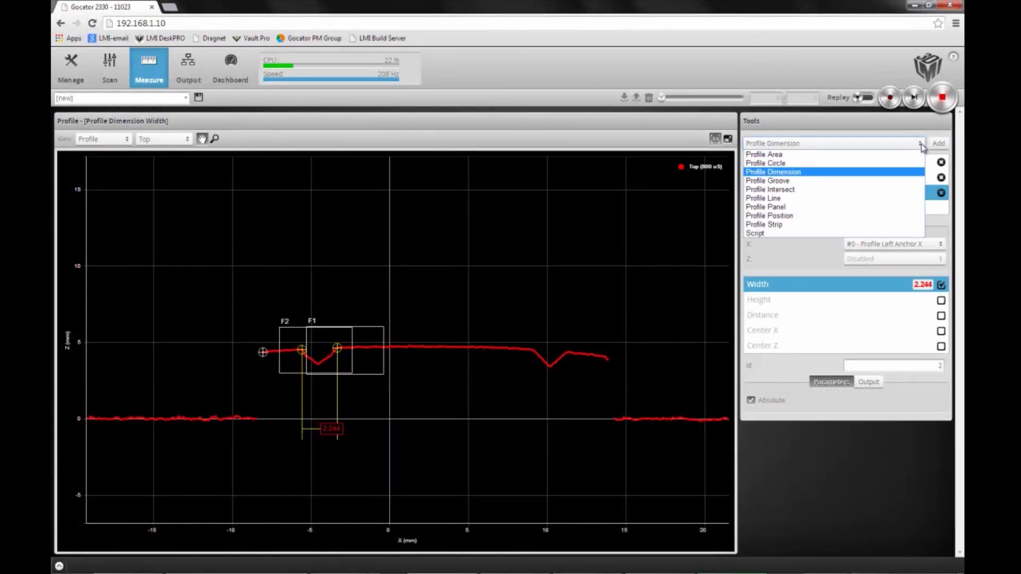
left_click(900, 171)
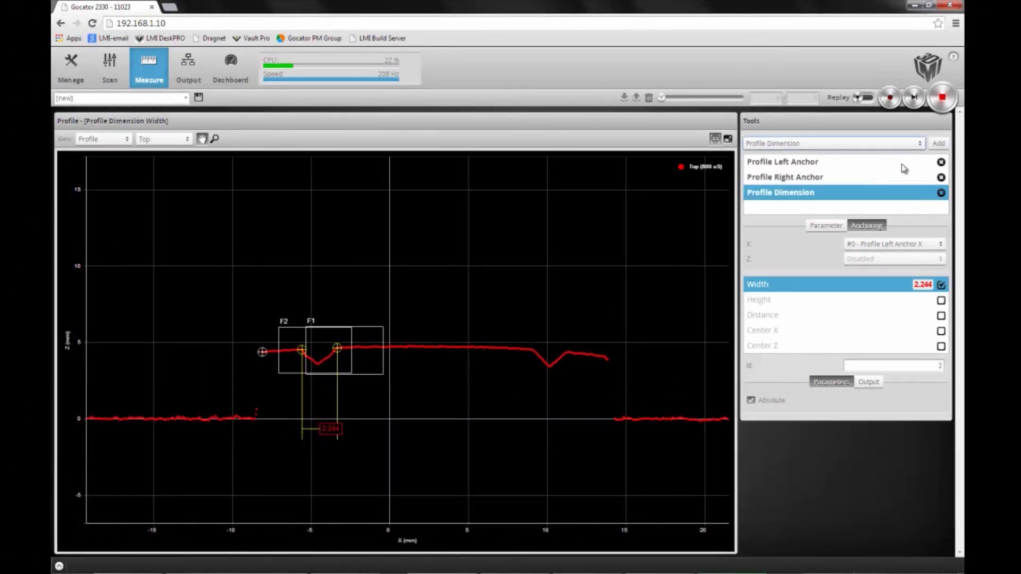
left_click(939, 144)
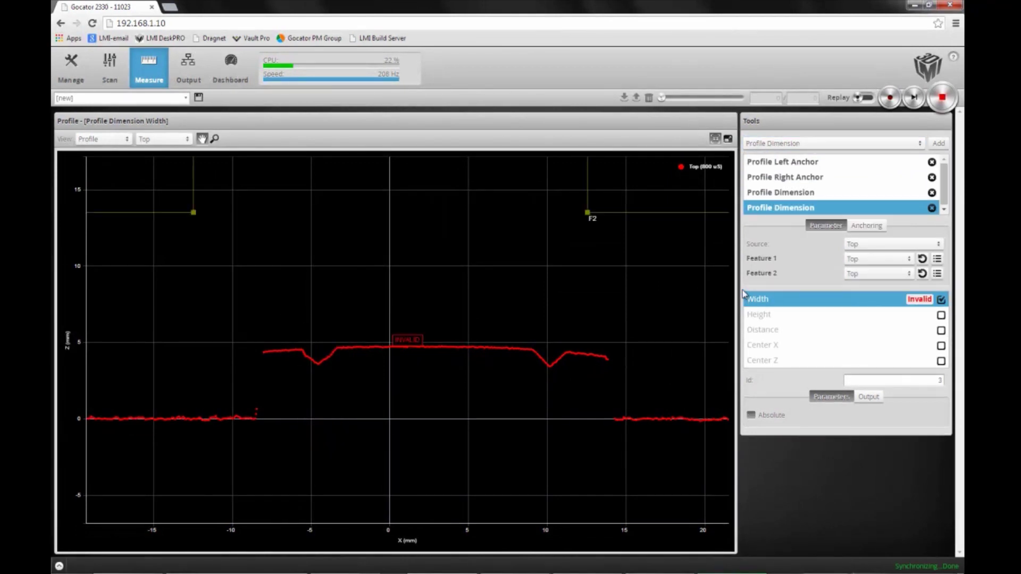
left_click_drag(186, 173, 481, 365)
scroll(481, 362, "down", 3)
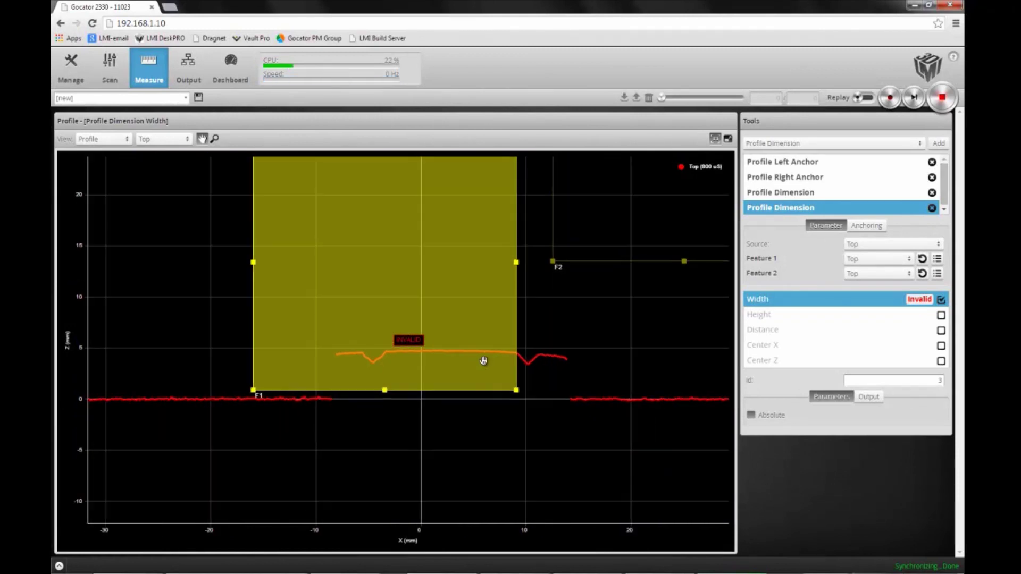
scroll(446, 316, "down", 2)
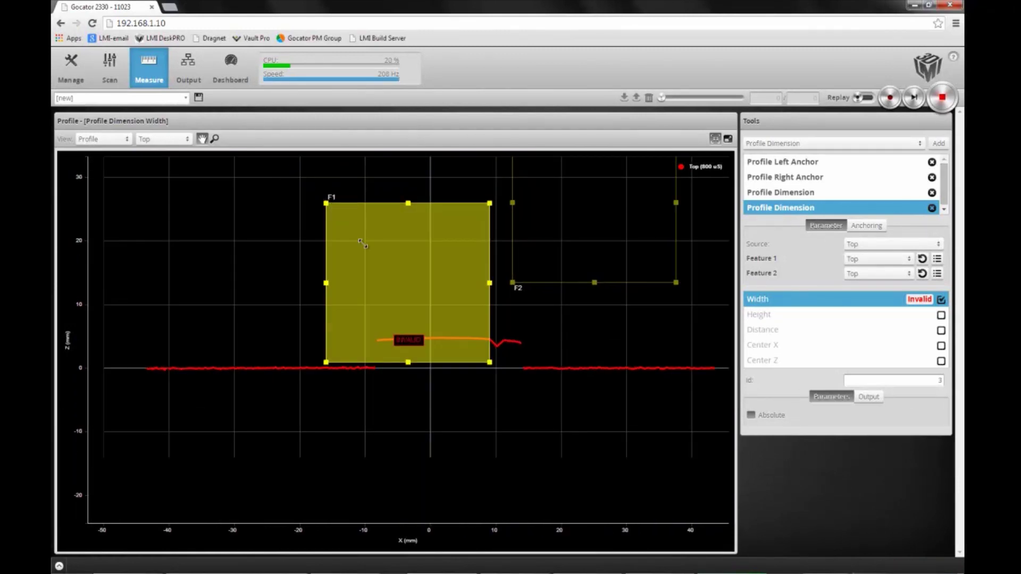
left_click_drag(326, 203, 490, 341)
- Move the F2 region down and shrink it onto the right groove
left_click(593, 206)
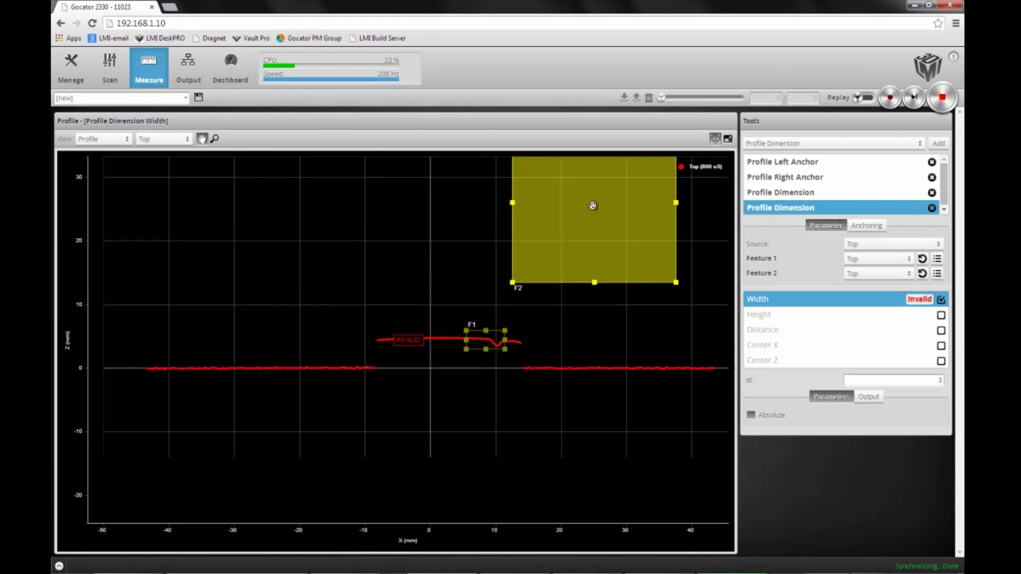
left_click_drag(593, 206, 588, 287)
left_click(508, 205)
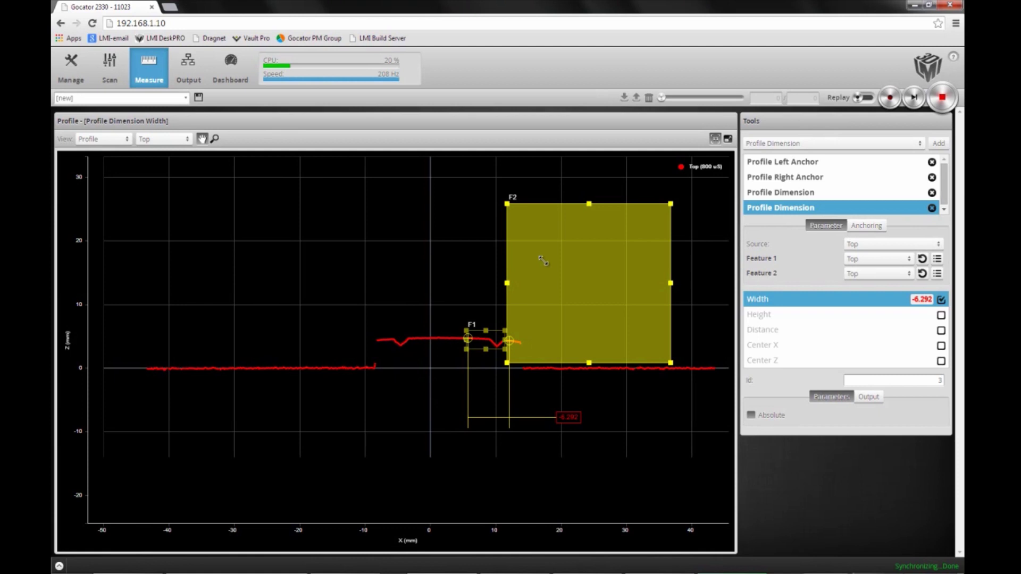
left_click_drag(543, 261, 501, 344)
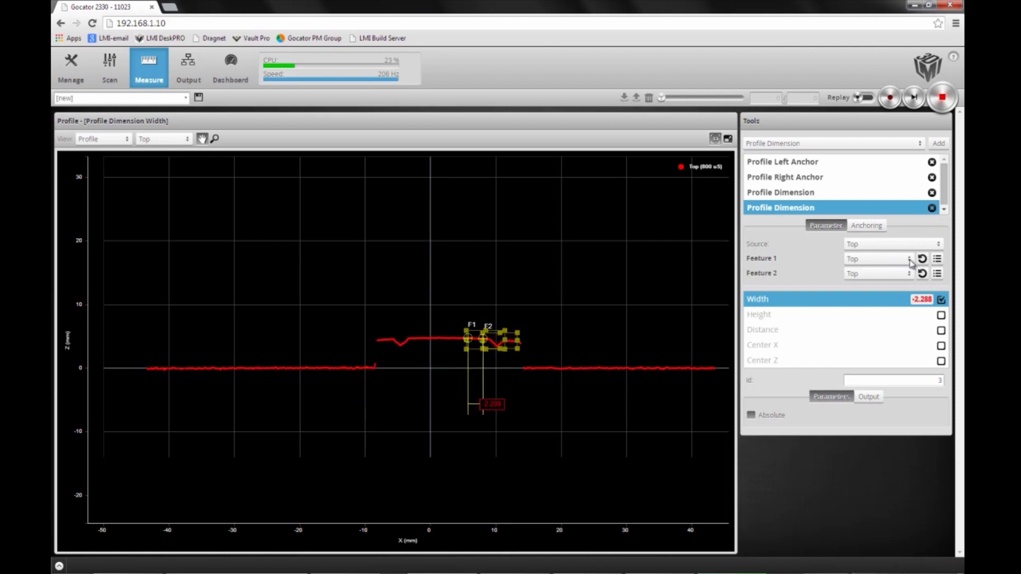
- Use Left Corner and Right Corner features with Absolute on, giving Width 2.200 mm
left_click(911, 261)
left_click(889, 353)
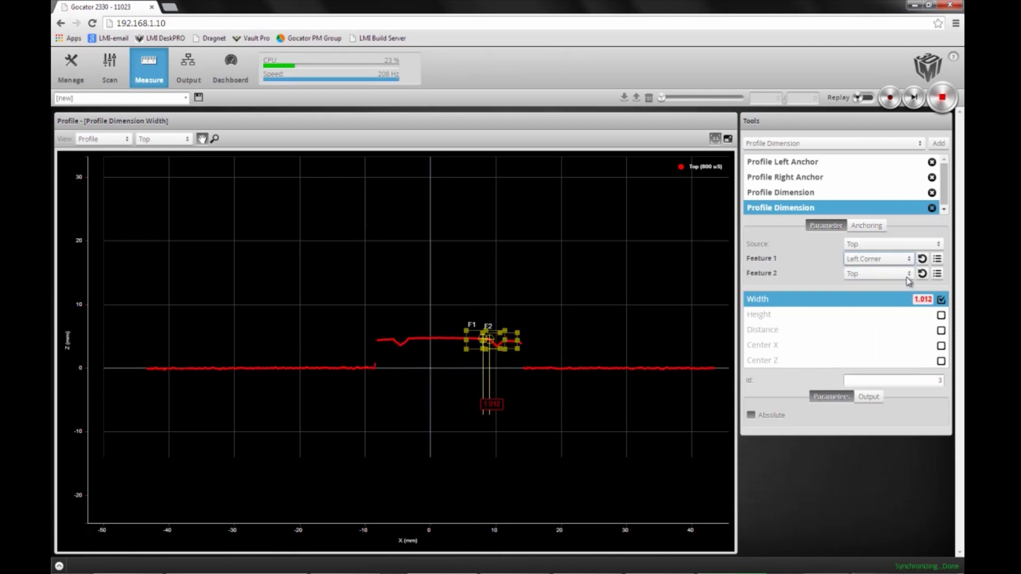
left_click(907, 275)
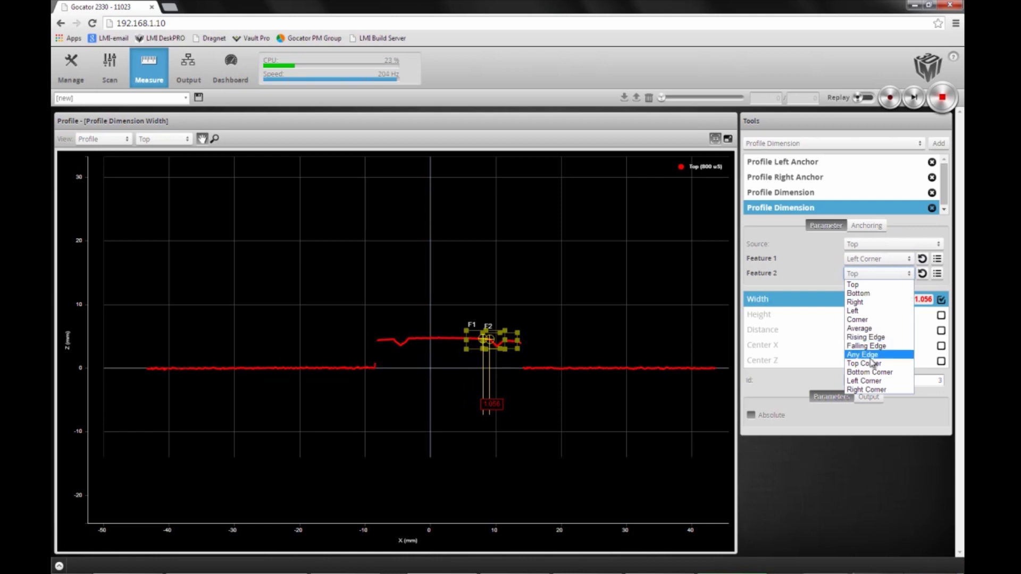
left_click(876, 390)
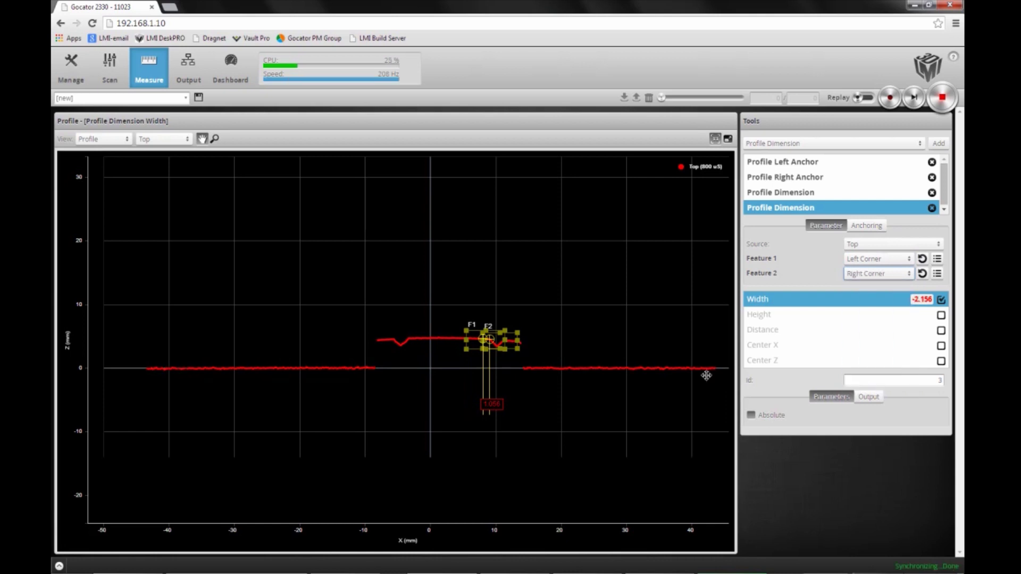
left_click(752, 415)
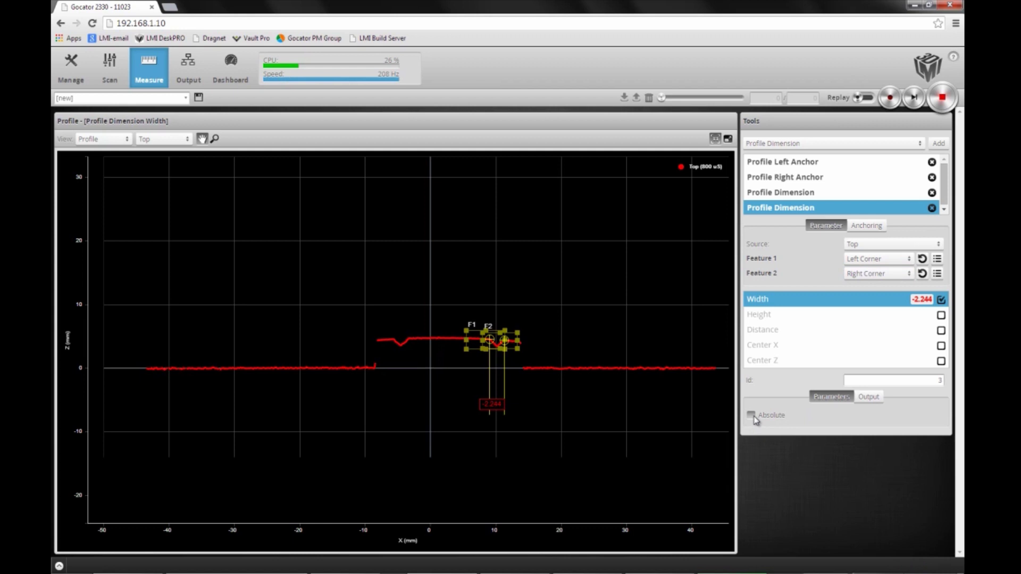
scroll(499, 350, "up", 5)
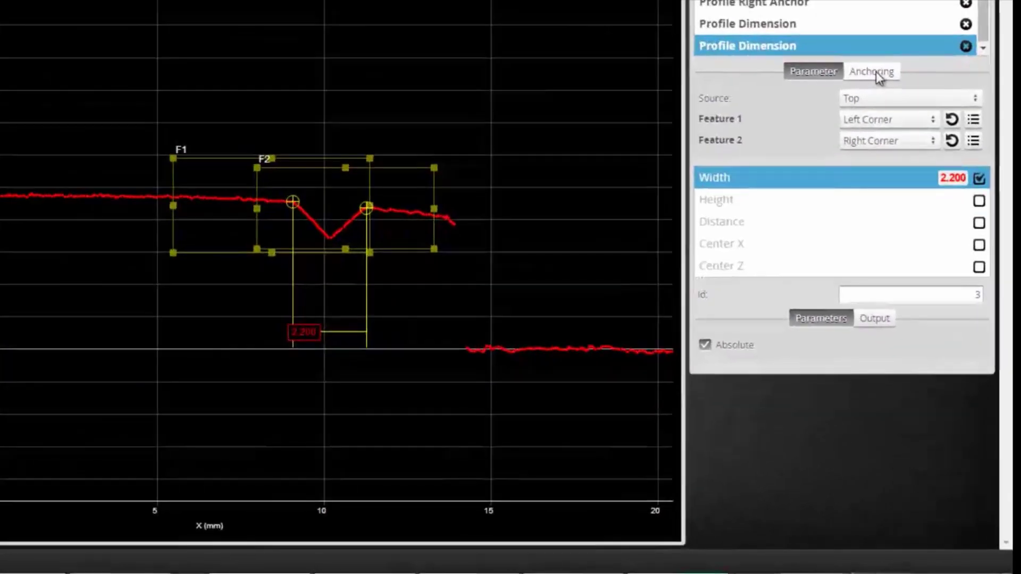
- Set the right-groove Profile Dimension's X anchor to '#1 - Profile Right Anchor X'
left_click(876, 73)
left_click(893, 93)
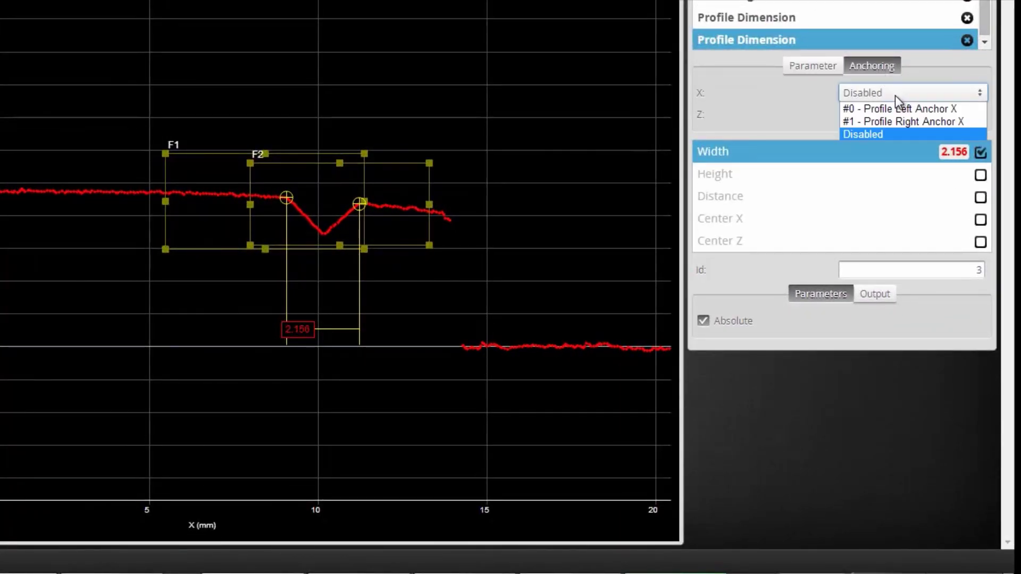
left_click(911, 121)
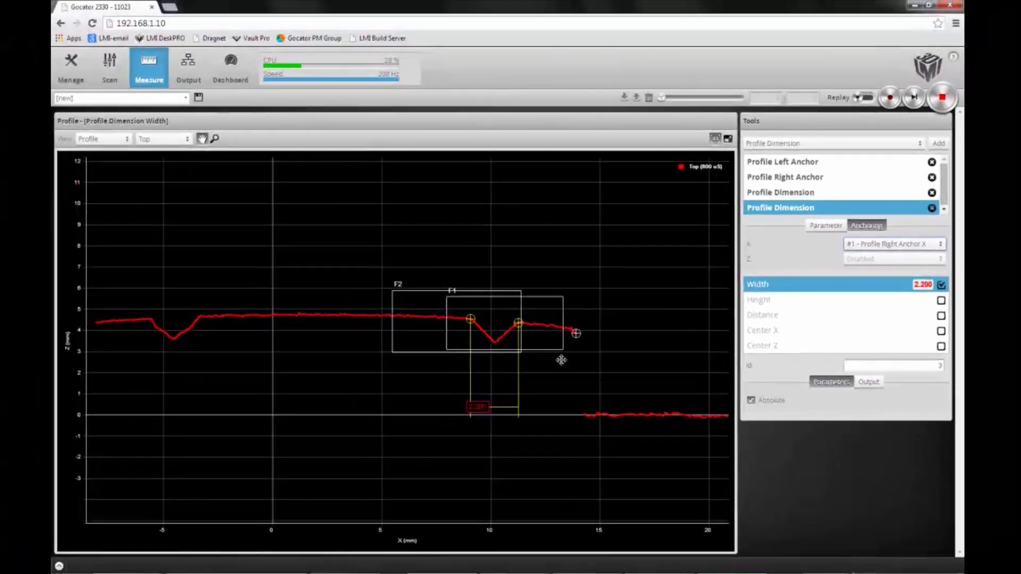
scroll(561, 360, "down", 2)
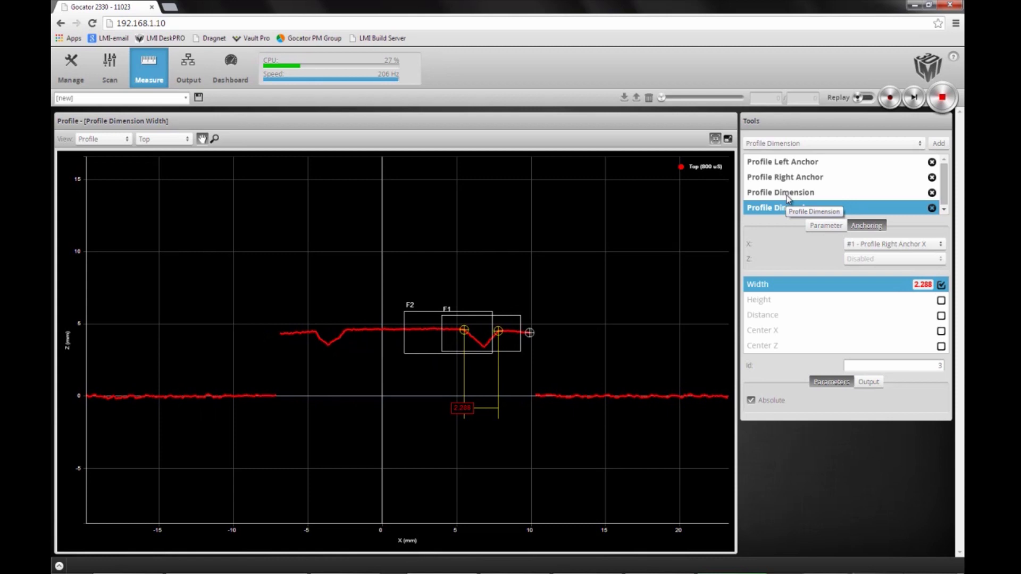
- Select the first Profile Dimension in the Tools list, showing a left-groove Width of 2.024 mm
left_click(788, 195)
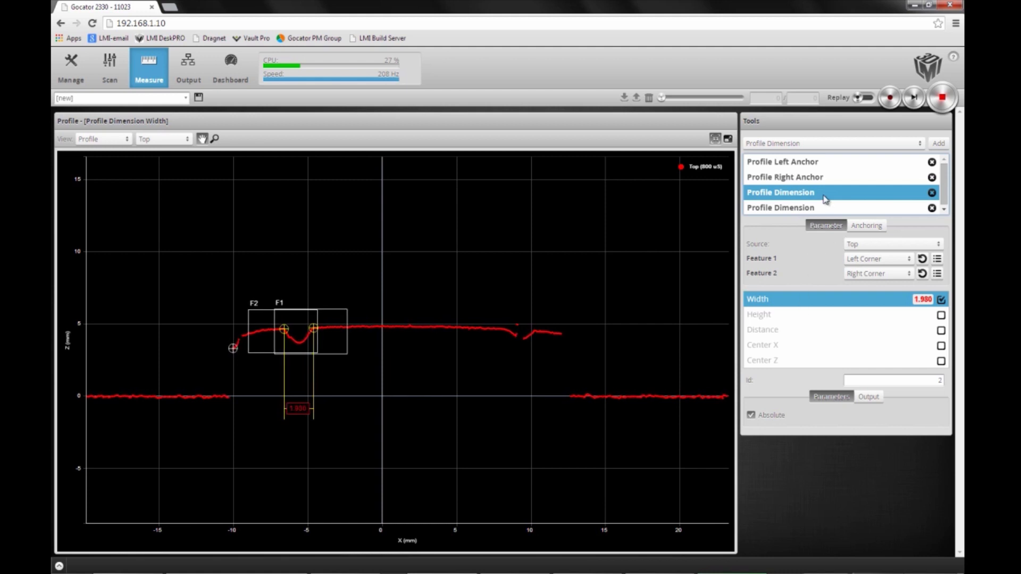
- Enable Profile Left Anchor's Z output, then anchor the first Profile Dimension's Z to '#4 - Profile Left Anchor Z'
left_click(809, 165)
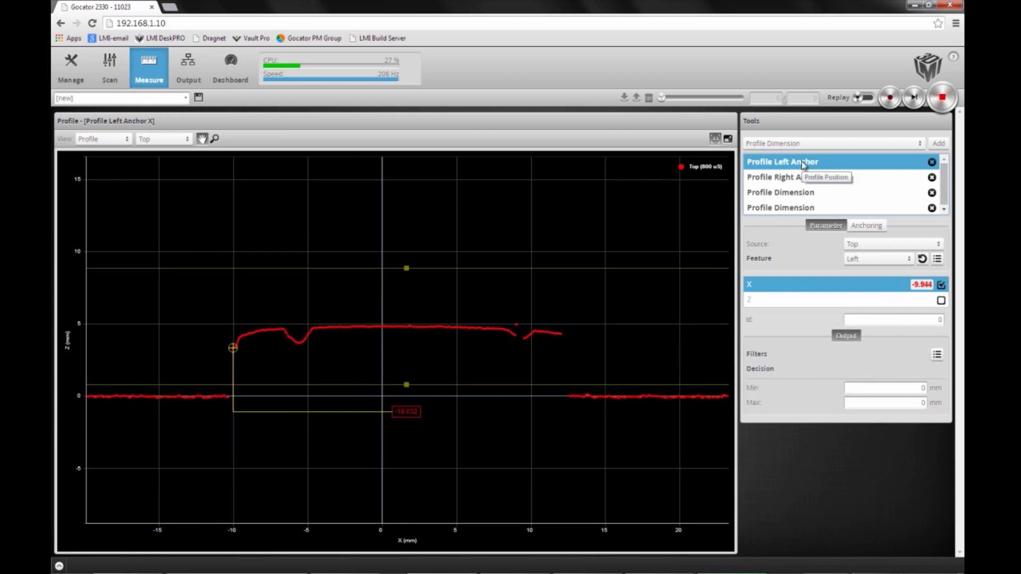
left_click(941, 301)
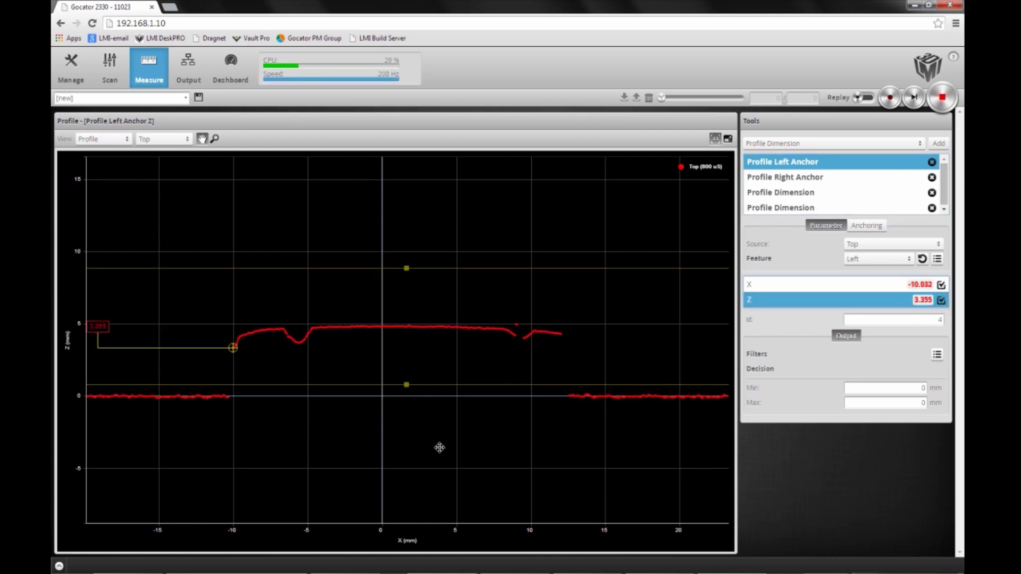
left_click(815, 195)
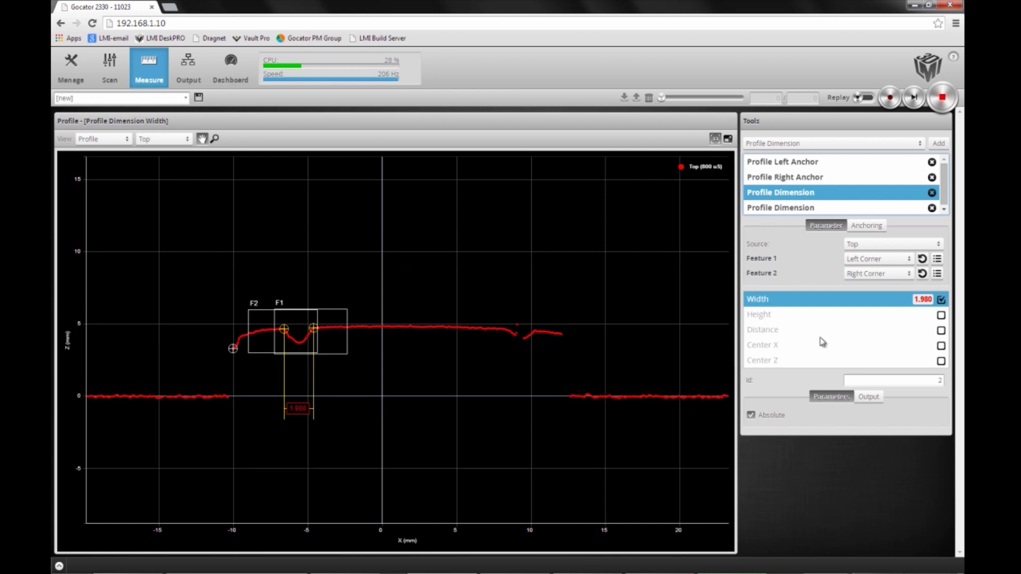
left_click(875, 228)
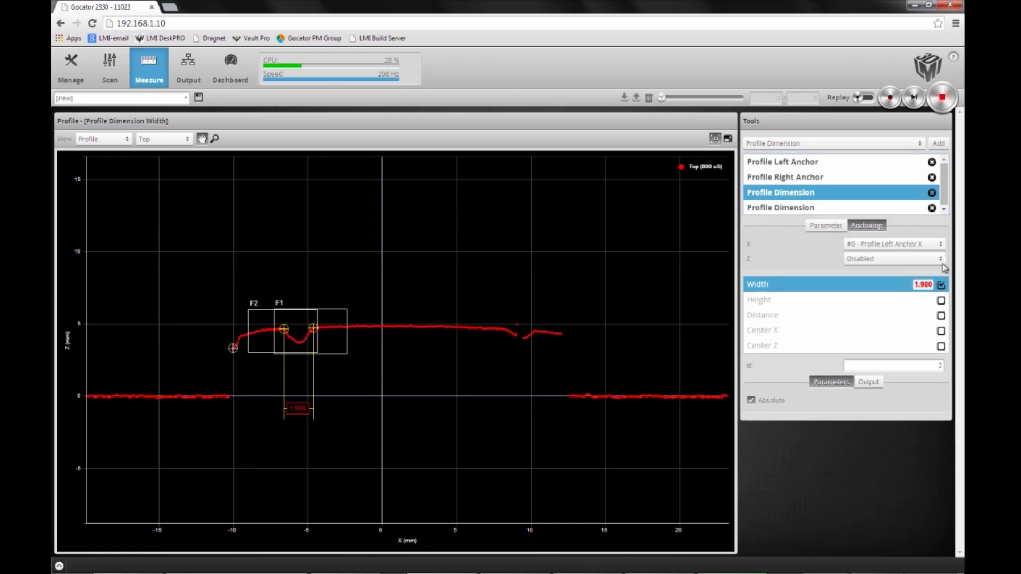
left_click(904, 259)
left_click(911, 271)
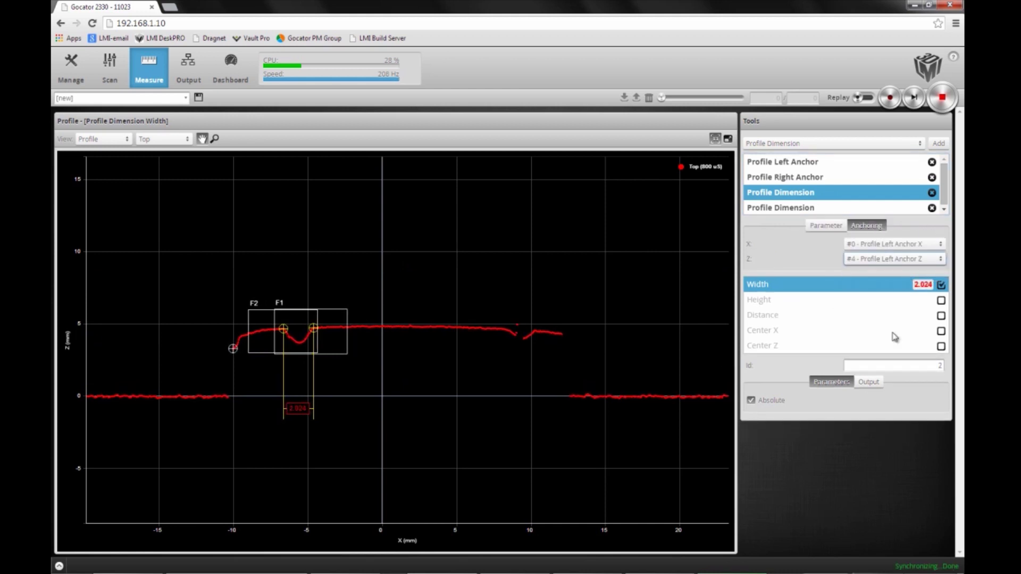